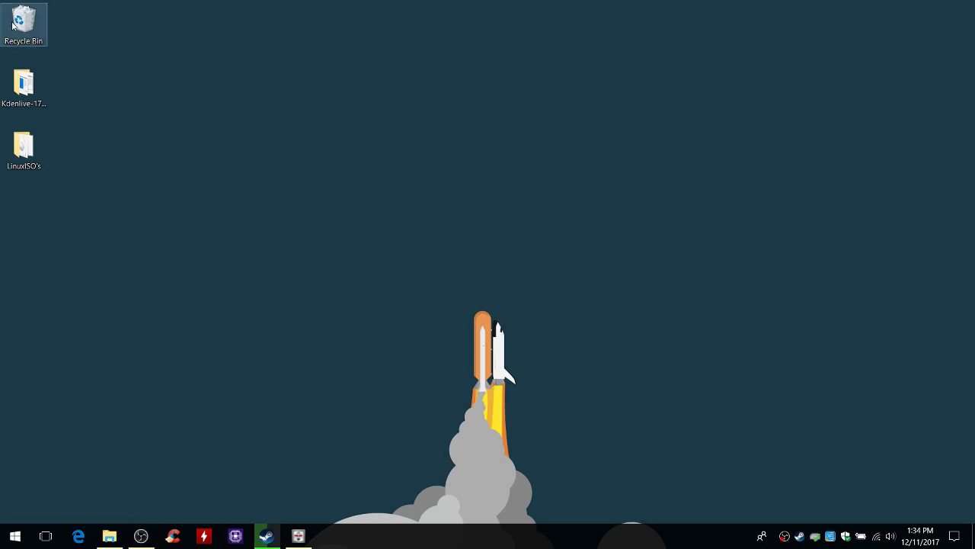
Empty the Recycle Bin, permanently deleting the MP4 recording it holds
{"action": "right_click", "coordinate": [12, 26]}
{"action": "left_click", "coordinate": [46, 45]}
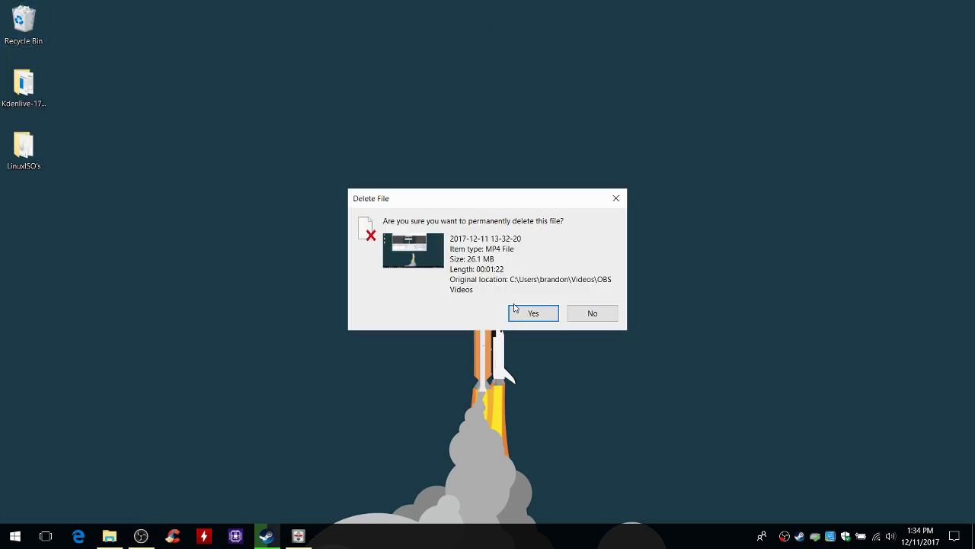
{"action": "left_click", "coordinate": [516, 311]}
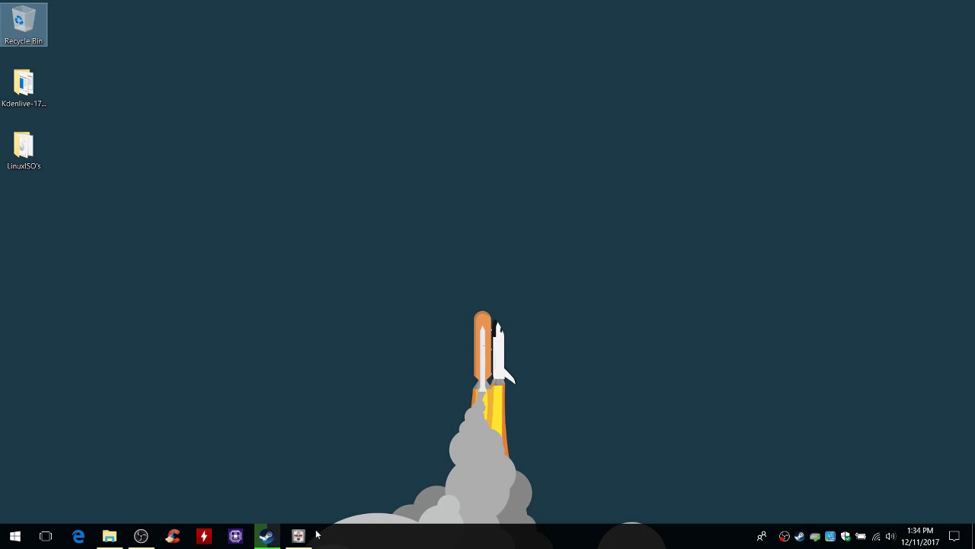
{"action": "left_click_drag", "start_coordinate": [131, 349], "coordinate": [1, 2]}
{"action": "left_click", "coordinate": [156, 117]}
{"action": "left_click", "coordinate": [36, 105]}
{"action": "left_click", "coordinate": [118, 72]}
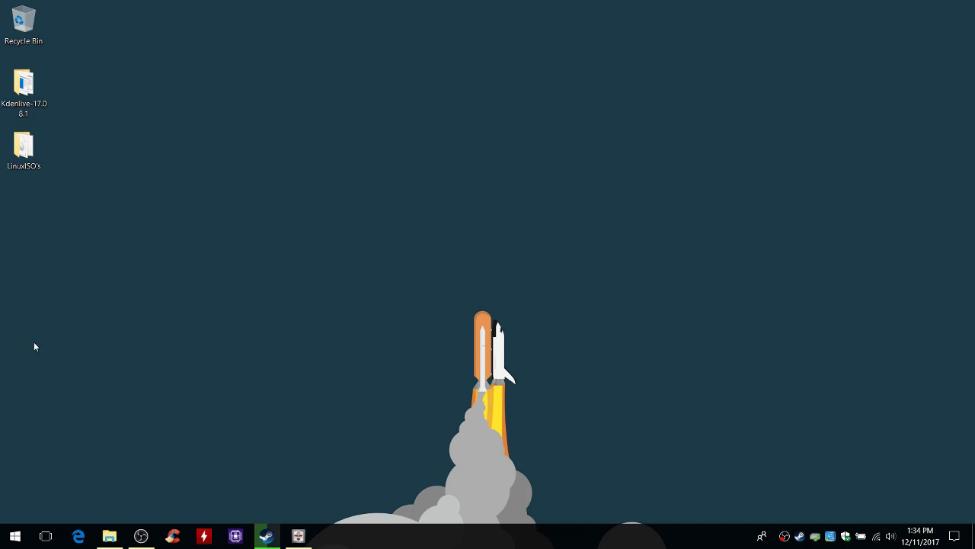
{"action": "left_click_drag", "start_coordinate": [68, 200], "coordinate": [2, 2]}
{"action": "left_click_drag", "start_coordinate": [159, 0], "coordinate": [1, 204]}
{"action": "left_click_drag", "start_coordinate": [93, 240], "coordinate": [1, 2]}
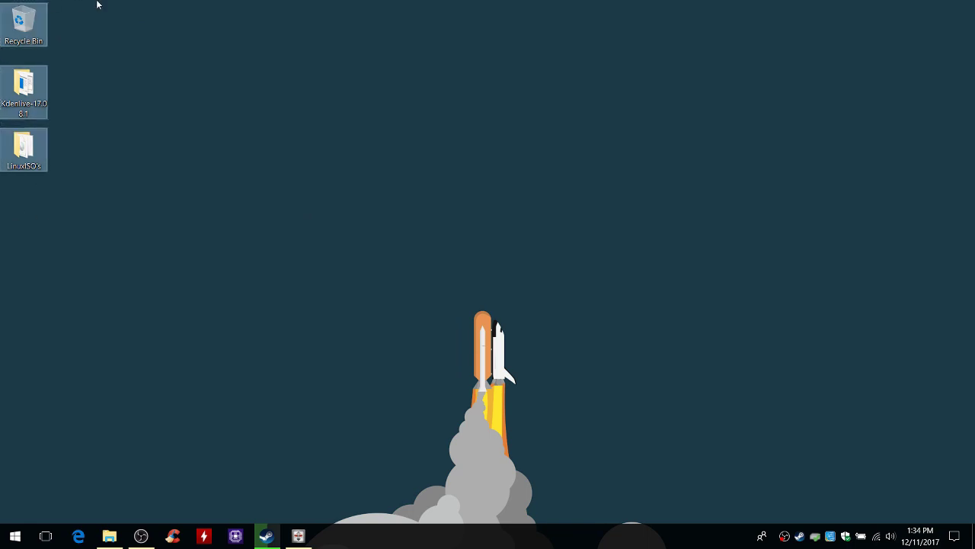
{"action": "left_click_drag", "start_coordinate": [98, 1], "coordinate": [1, 217]}
{"action": "left_click_drag", "start_coordinate": [1, 217], "coordinate": [53, 54]}
{"action": "left_click", "coordinate": [27, 150]}
{"action": "left_click_drag", "start_coordinate": [134, 118], "coordinate": [2, 209]}
{"action": "left_click_drag", "start_coordinate": [3, 258], "coordinate": [0, 175]}
{"action": "left_click_drag", "start_coordinate": [1, 176], "coordinate": [138, 19]}
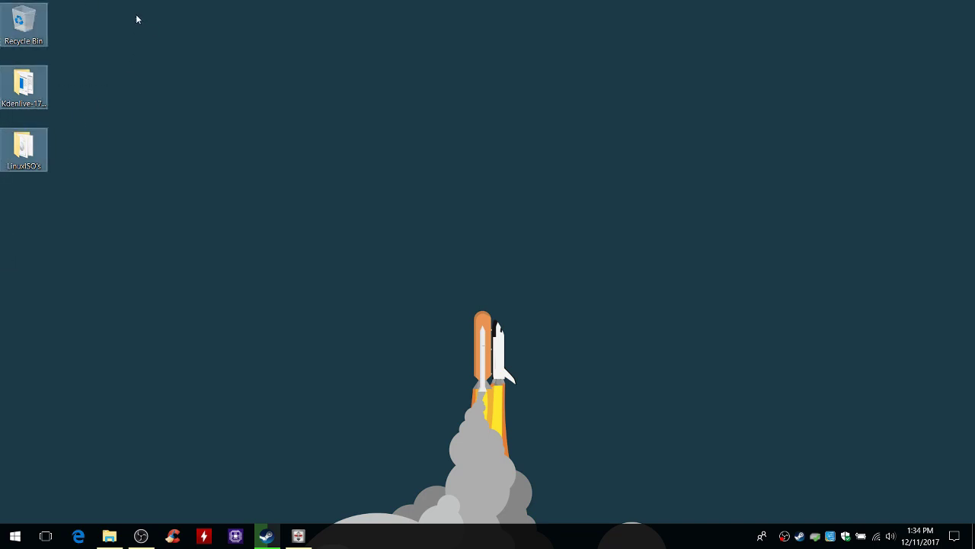
{"action": "left_click_drag", "start_coordinate": [36, 2], "coordinate": [2, 215]}
{"action": "left_click", "coordinate": [2, 215]}
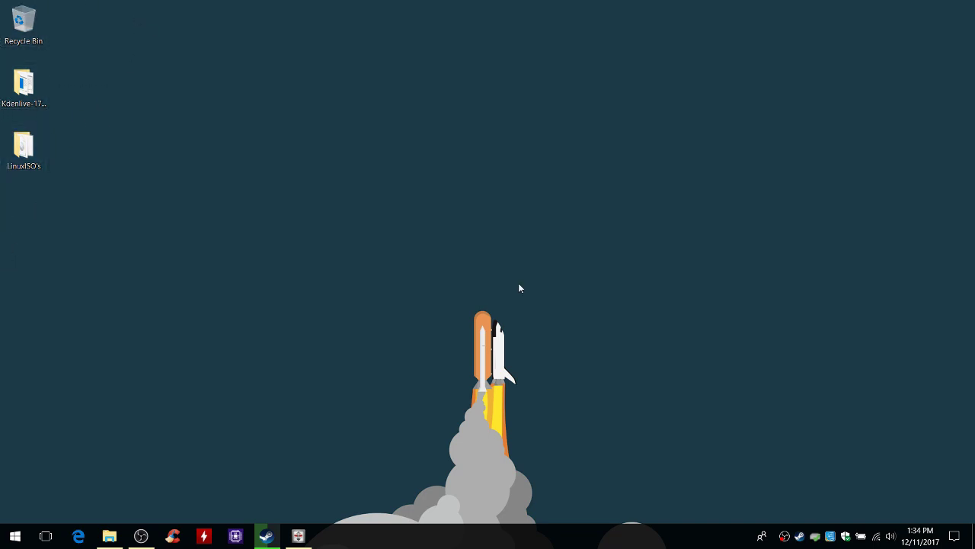
Check the download progress in Steam and return to the desktop
{"action": "left_click", "coordinate": [280, 534]}
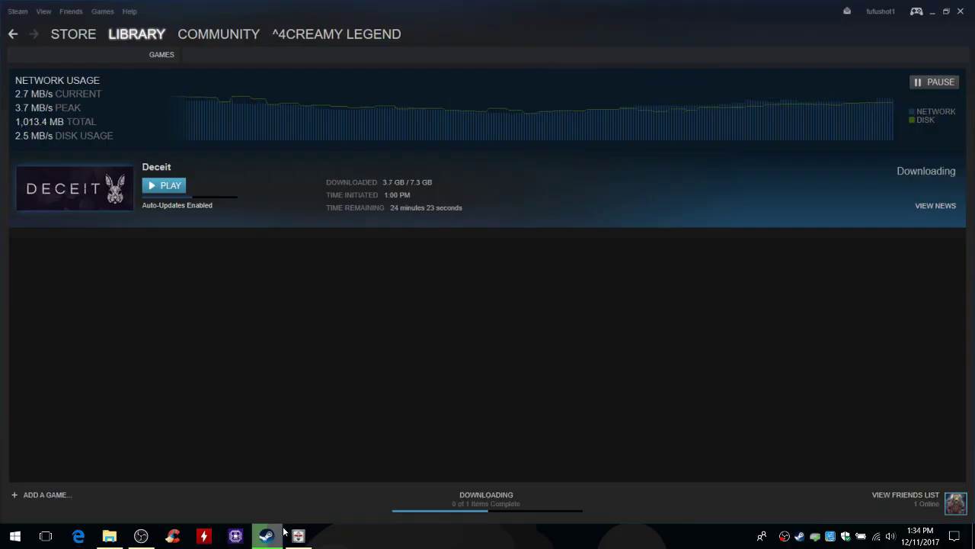
{"action": "left_click", "coordinate": [281, 534]}
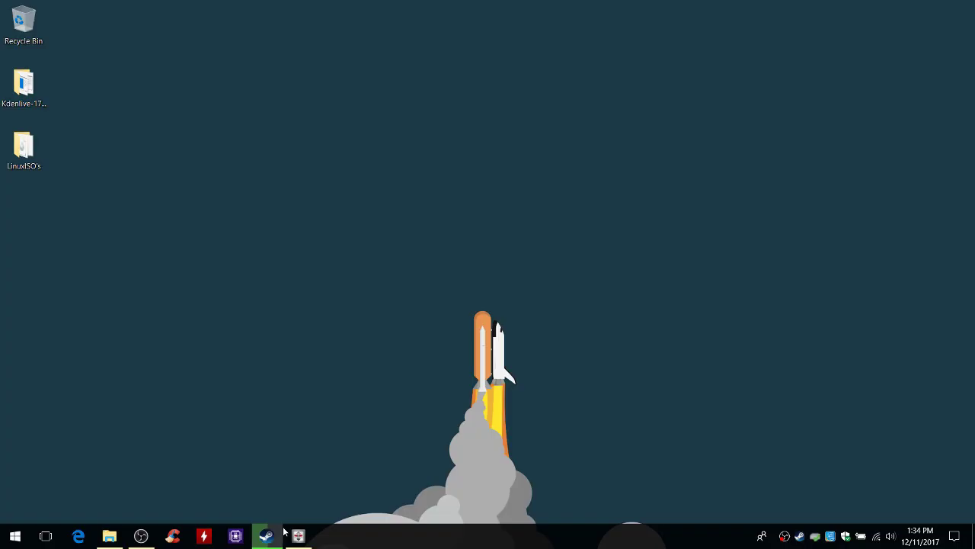
Open the LinuxISO's folder from the desktop to view its files, reposition its window, and close it
{"action": "double_click", "coordinate": [26, 162]}
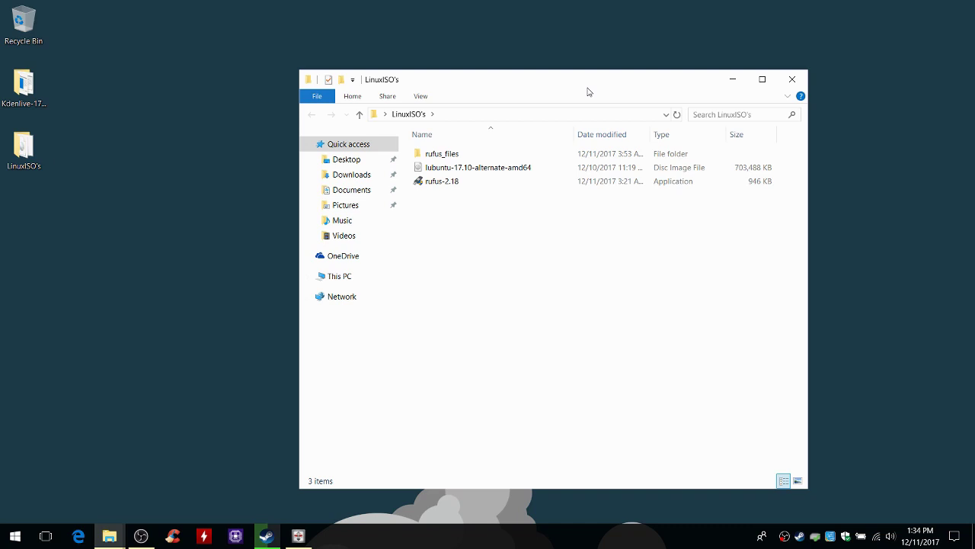
{"action": "left_click_drag", "start_coordinate": [588, 91], "coordinate": [435, 81]}
{"action": "left_click_drag", "start_coordinate": [116, 47], "coordinate": [687, 505]}
{"action": "left_click_drag", "start_coordinate": [688, 504], "coordinate": [135, 58]}
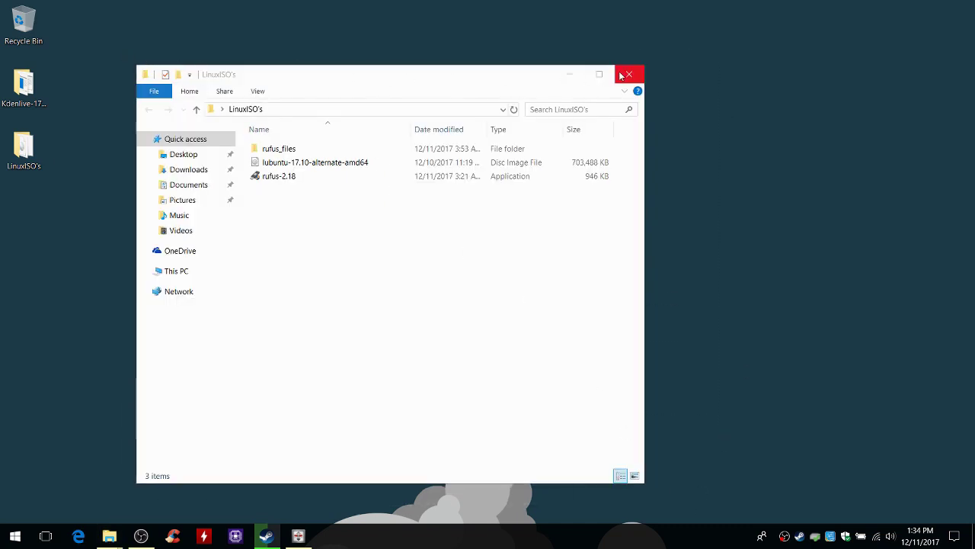
{"action": "left_click_drag", "start_coordinate": [455, 75], "coordinate": [435, 27]}
{"action": "left_click", "coordinate": [626, 22]}
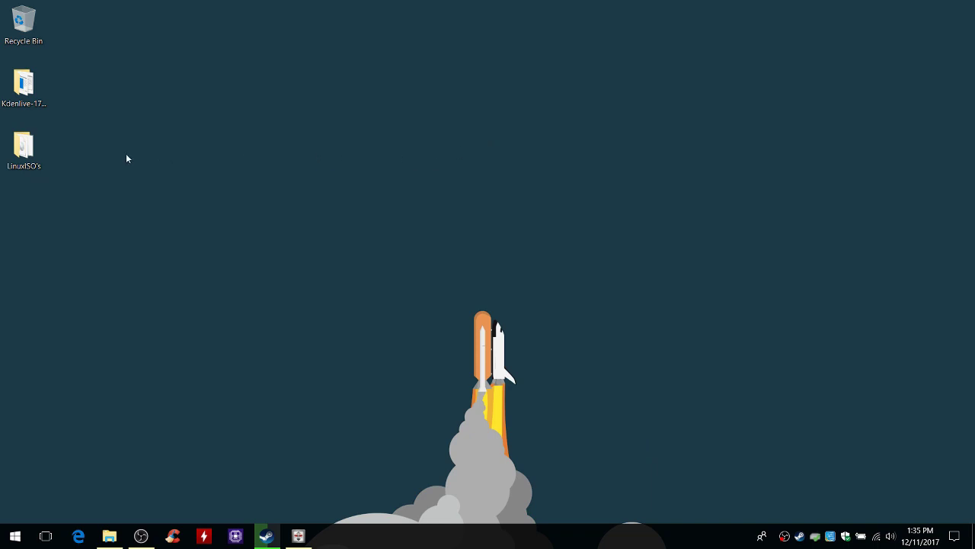
View the properties of the lubuntu-17.10-alternate-amd64 disc image in the LinuxISO's folder, and close the folder
{"action": "double_click", "coordinate": [10, 153]}
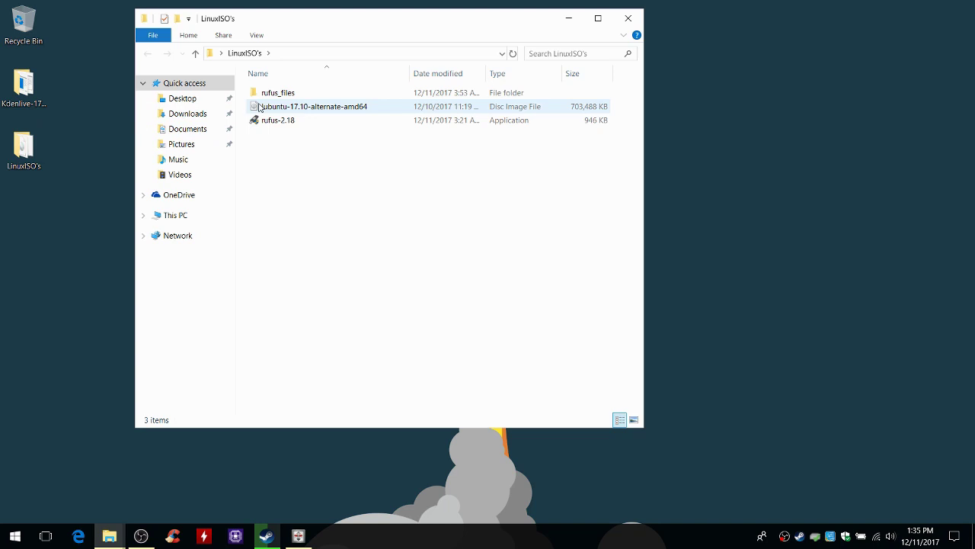
{"action": "right_click", "coordinate": [260, 105]}
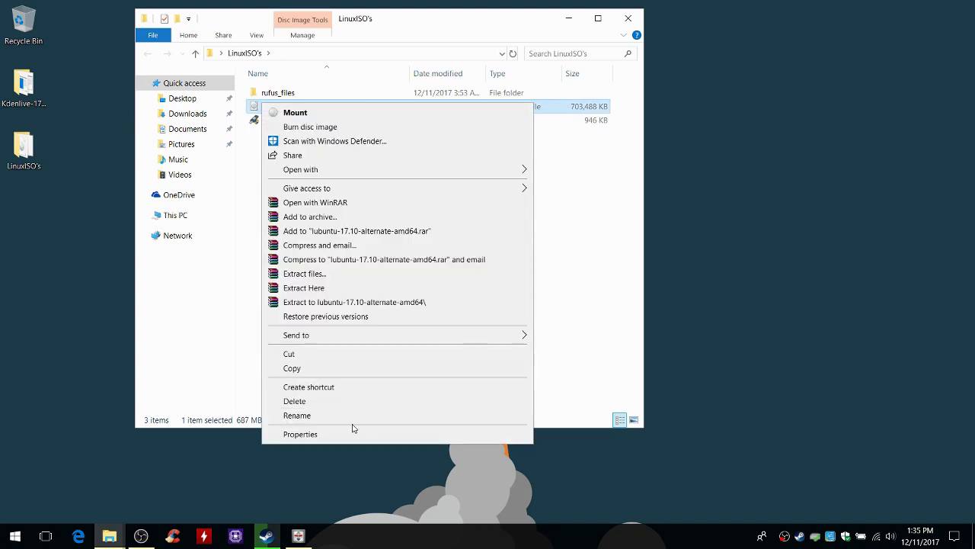
{"action": "left_click", "coordinate": [352, 433]}
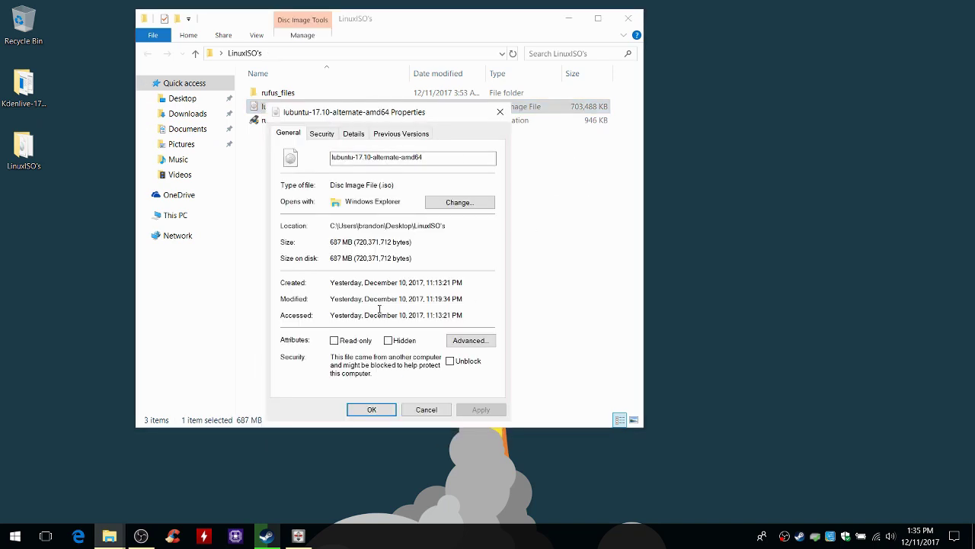
{"action": "left_click", "coordinate": [500, 112]}
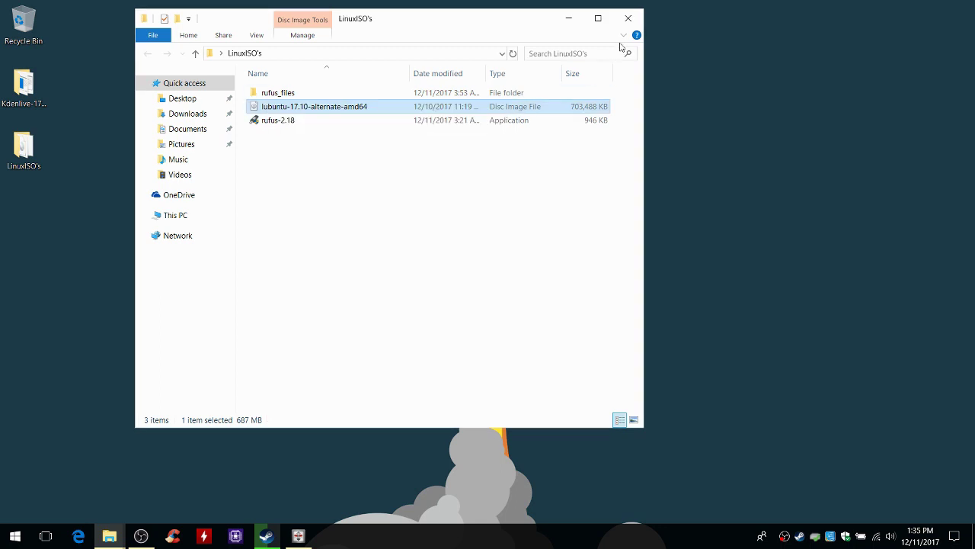
{"action": "left_click", "coordinate": [634, 19]}
{"action": "left_click_drag", "start_coordinate": [454, 3], "coordinate": [155, 5]}
{"action": "left_click", "coordinate": [155, 5]}
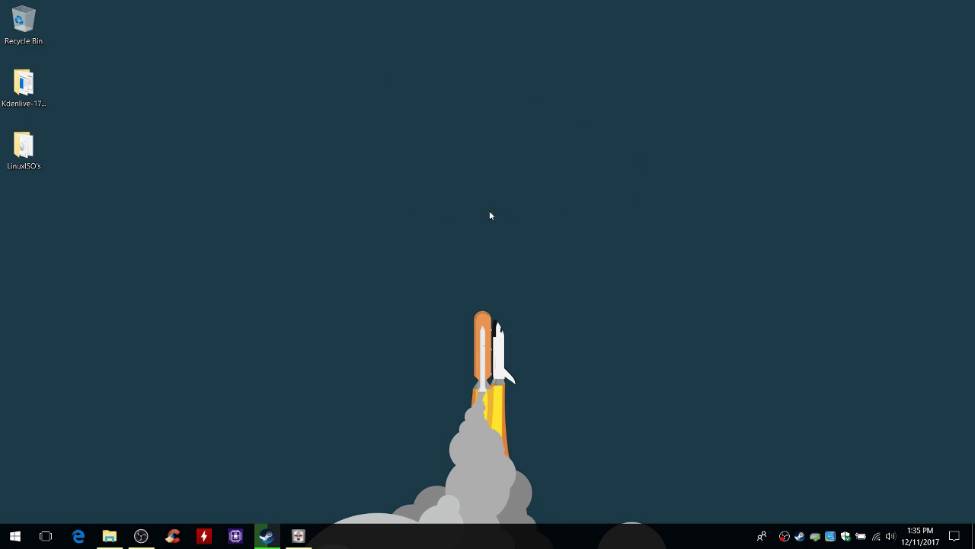
{"action": "left_click_drag", "start_coordinate": [335, 279], "coordinate": [728, 455]}
{"action": "left_click_drag", "start_coordinate": [710, 242], "coordinate": [284, 517]}
{"action": "left_click_drag", "start_coordinate": [359, 192], "coordinate": [708, 433]}
{"action": "left_click_drag", "start_coordinate": [739, 200], "coordinate": [203, 524]}
{"action": "left_click_drag", "start_coordinate": [200, 132], "coordinate": [686, 534]}
{"action": "left_click_drag", "start_coordinate": [743, 220], "coordinate": [228, 484]}
{"action": "left_click", "coordinate": [15, 536]}
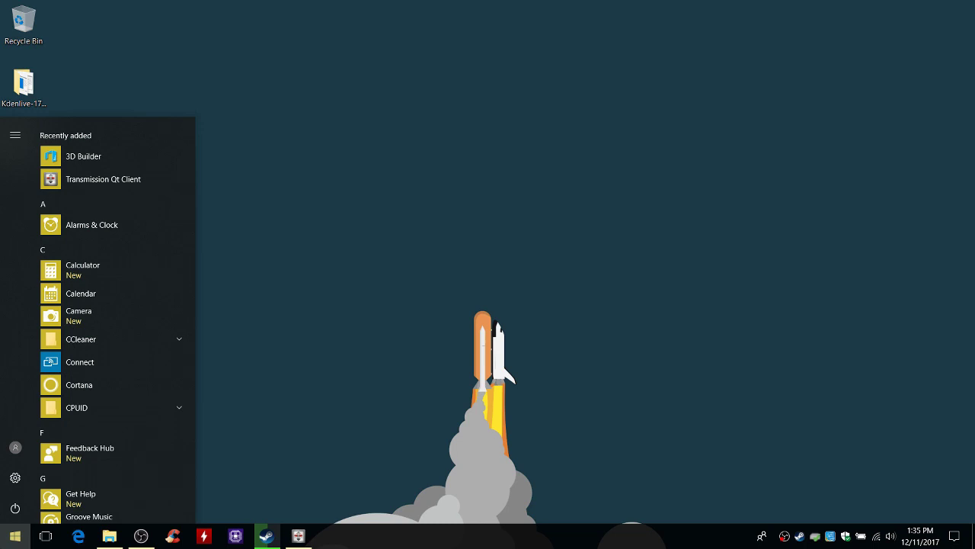
{"action": "left_click", "coordinate": [14, 536]}
{"action": "left_click", "coordinate": [15, 536]}
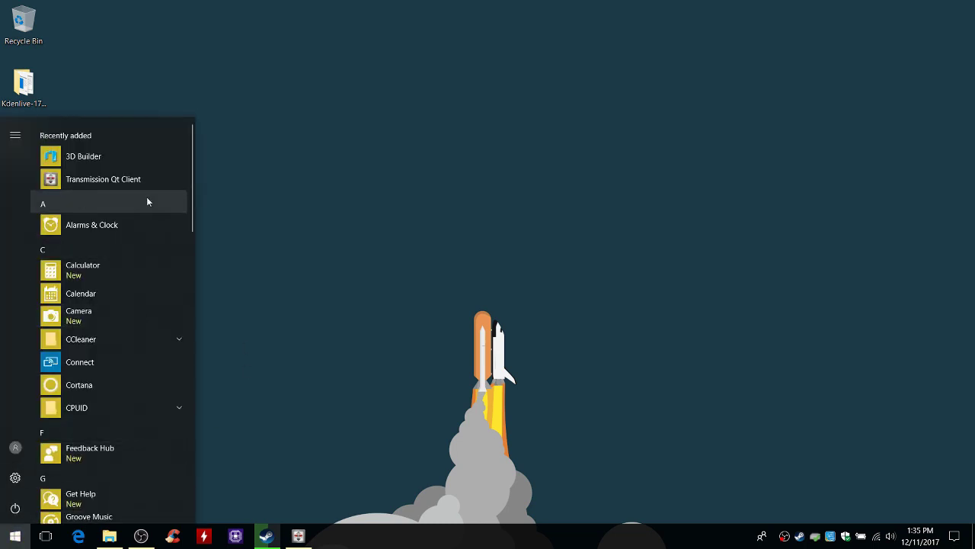
{"action": "left_click", "coordinate": [473, 314]}
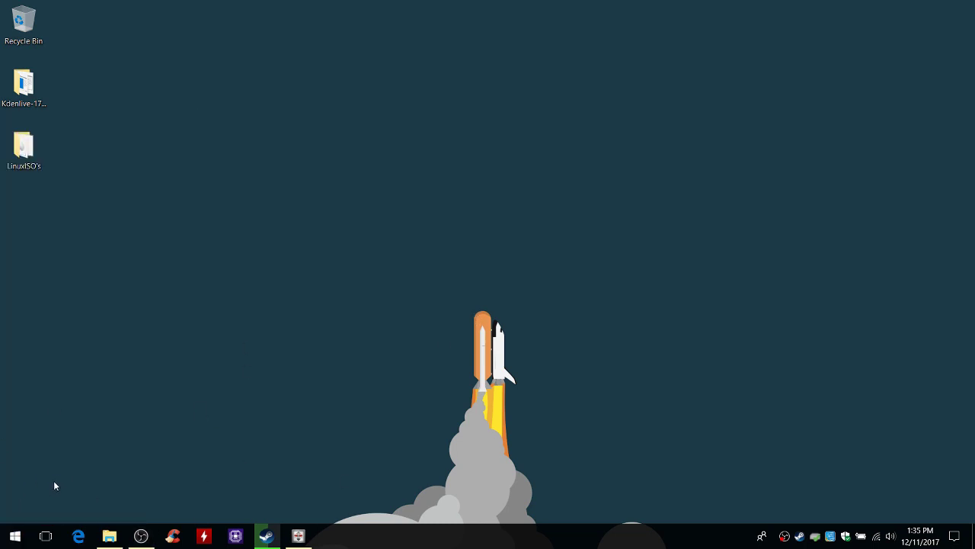
{"action": "left_click_drag", "start_coordinate": [246, 221], "coordinate": [676, 495]}
{"action": "left_click_drag", "start_coordinate": [442, 227], "coordinate": [229, 497]}
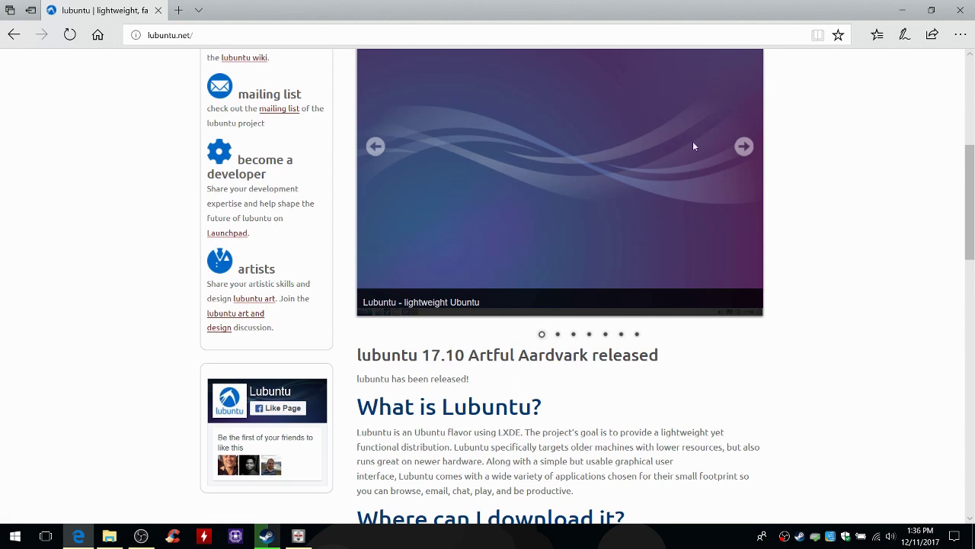
Browse the screenshot slideshow on the lubuntu.net home page up to the Abiword and Gnumeric slide
{"action": "scroll", "coordinate": [687, 223], "scroll_direction": "up", "scroll_amount": 1}
{"action": "left_click", "coordinate": [743, 217]}
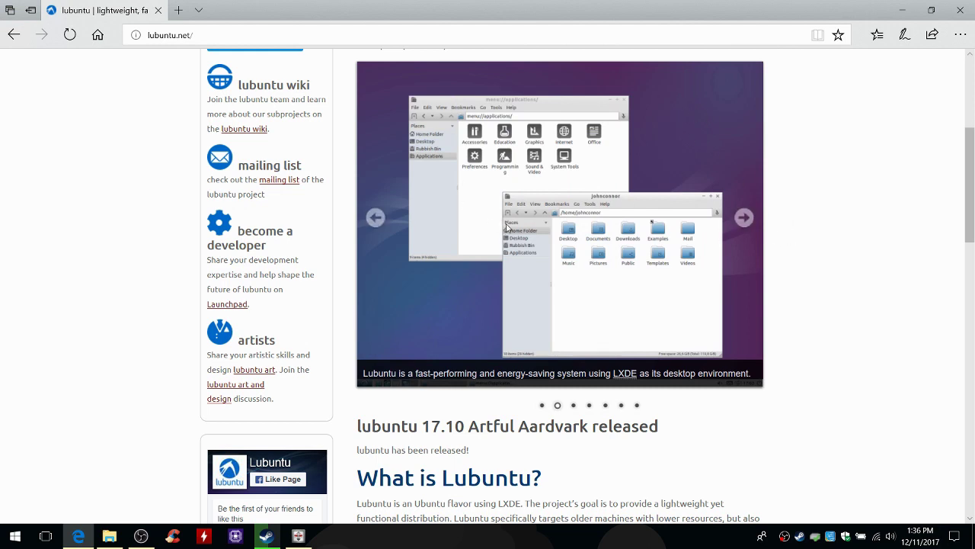
{"action": "left_click", "coordinate": [744, 218]}
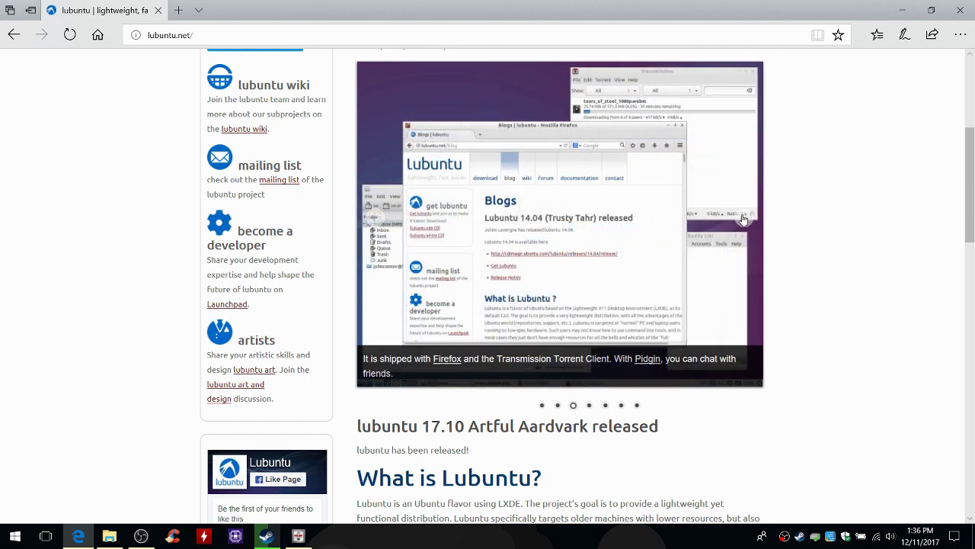
{"action": "left_click", "coordinate": [744, 218]}
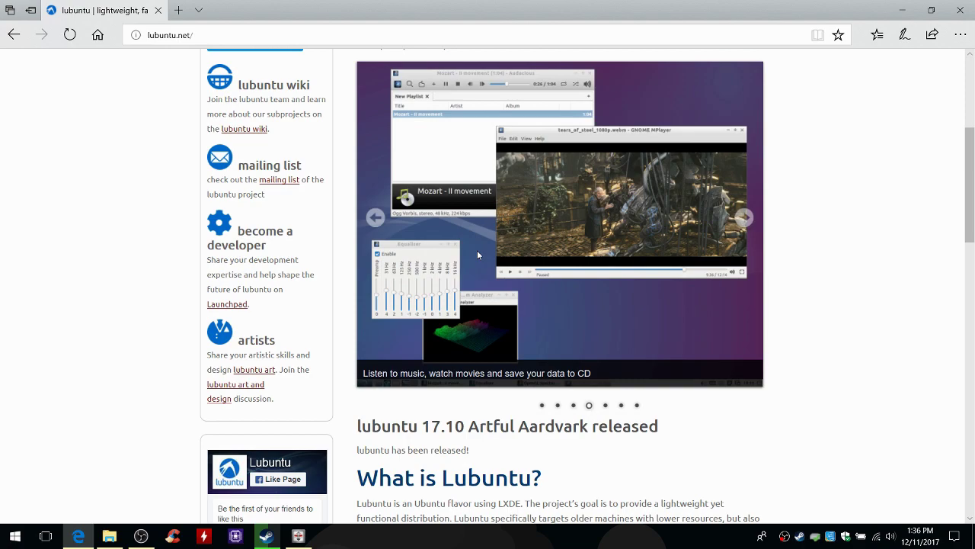
{"action": "left_click", "coordinate": [744, 218]}
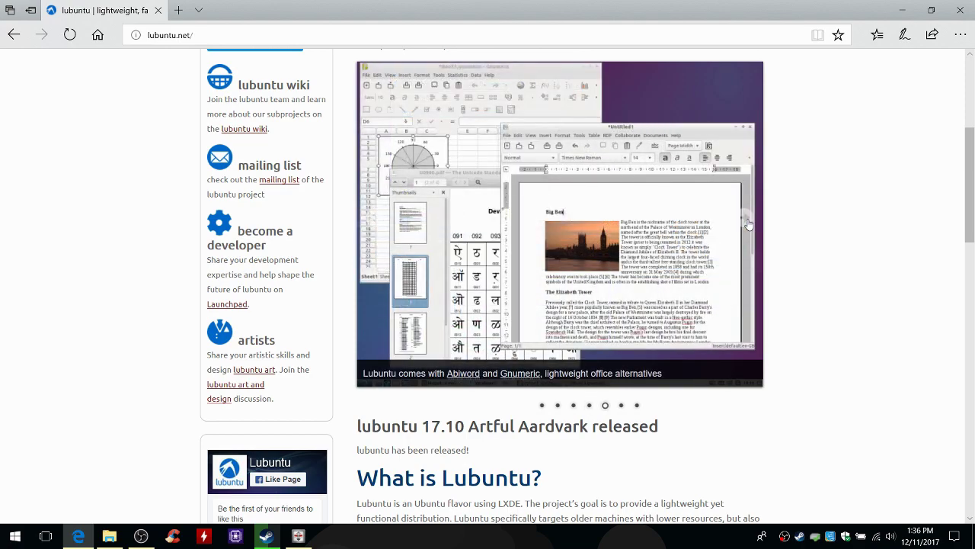
Examine the memory requirements in the System Requirements section of the Lubuntu page
{"action": "scroll", "coordinate": [748, 223], "scroll_direction": "down", "scroll_amount": 15}
{"action": "scroll", "coordinate": [746, 222], "scroll_direction": "up", "scroll_amount": 3}
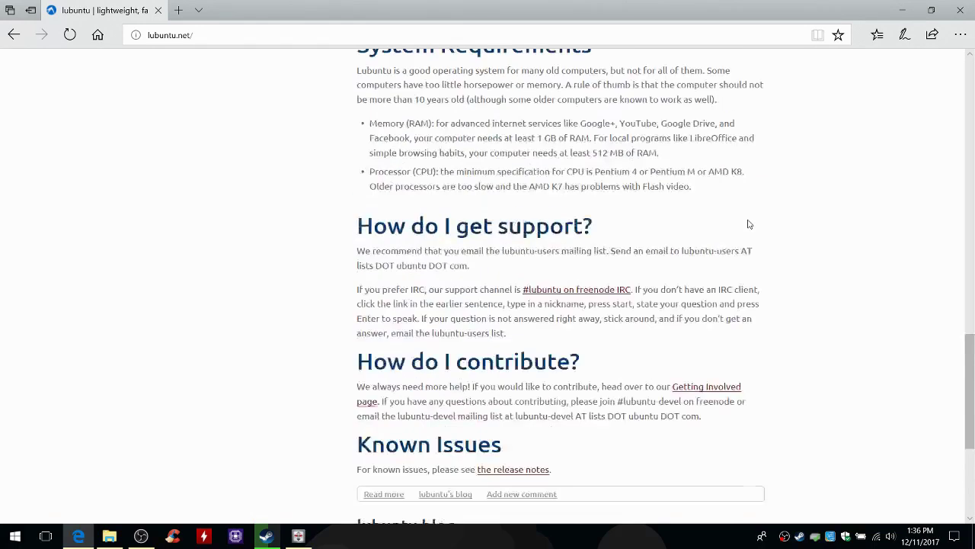
{"action": "left_click_drag", "start_coordinate": [376, 194], "coordinate": [532, 194]}
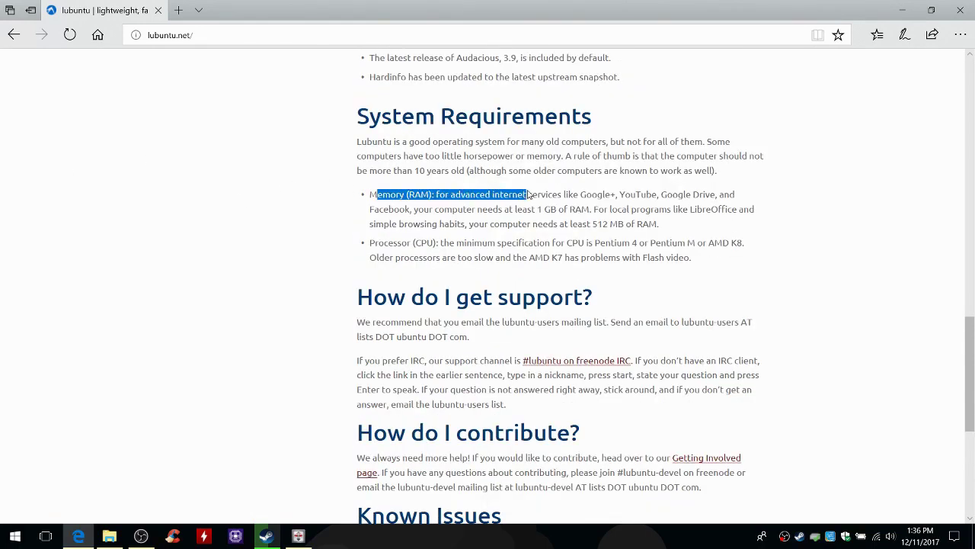
{"action": "left_click", "coordinate": [483, 193]}
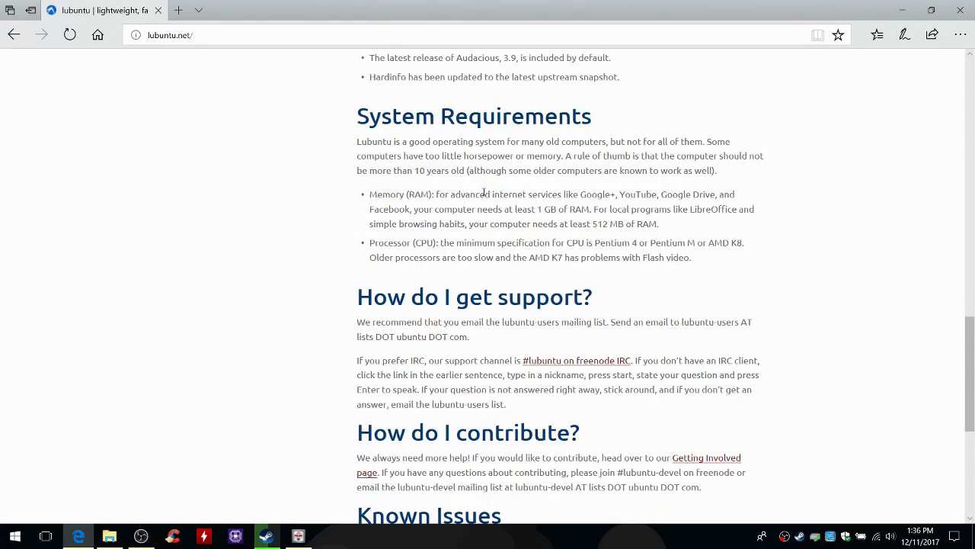
{"action": "left_click_drag", "start_coordinate": [405, 224], "coordinate": [333, 189]}
{"action": "left_click", "coordinate": [616, 224]}
{"action": "left_click", "coordinate": [601, 238]}
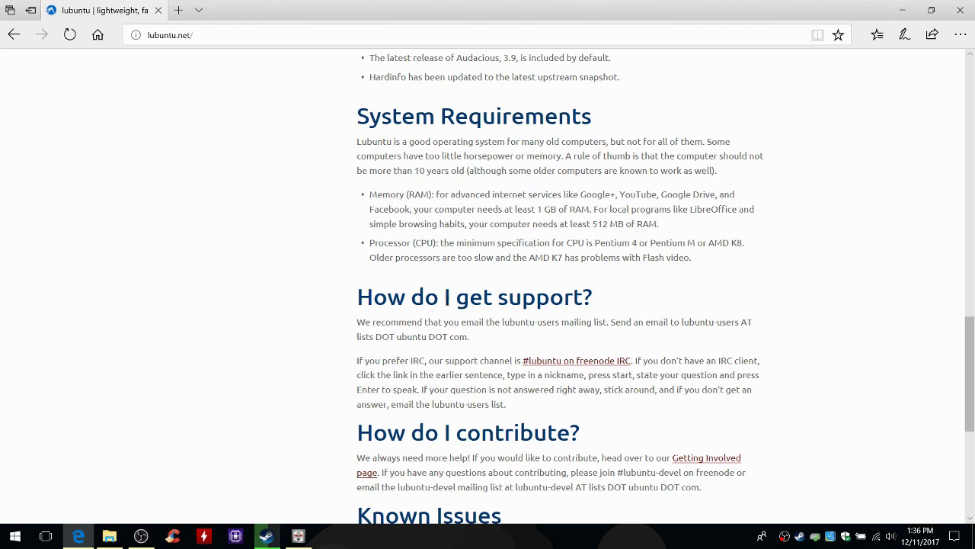
Open Google in a new tab and search for "windows xp requirements"
{"action": "left_click", "coordinate": [176, 11]}
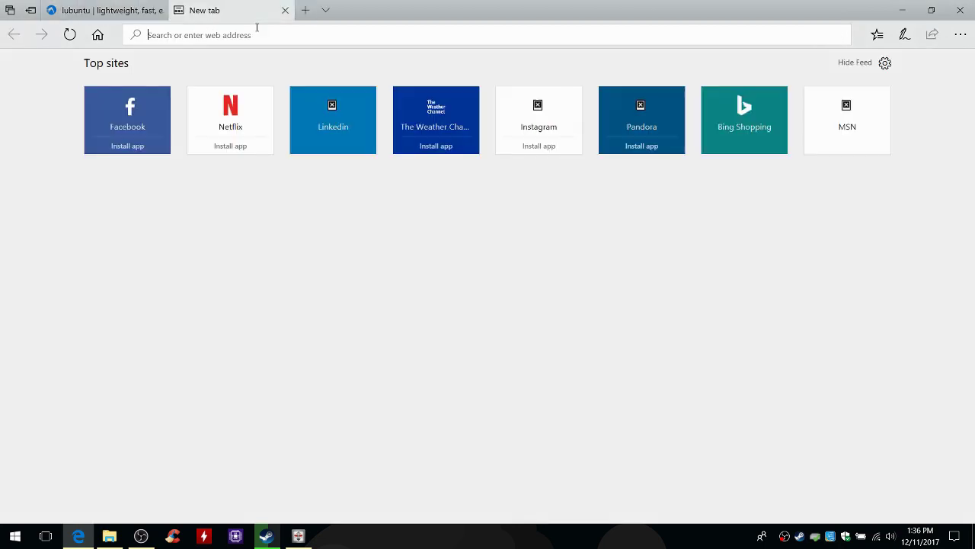
{"action": "type", "text": "google.com/"}
{"action": "key", "text": "Return"}
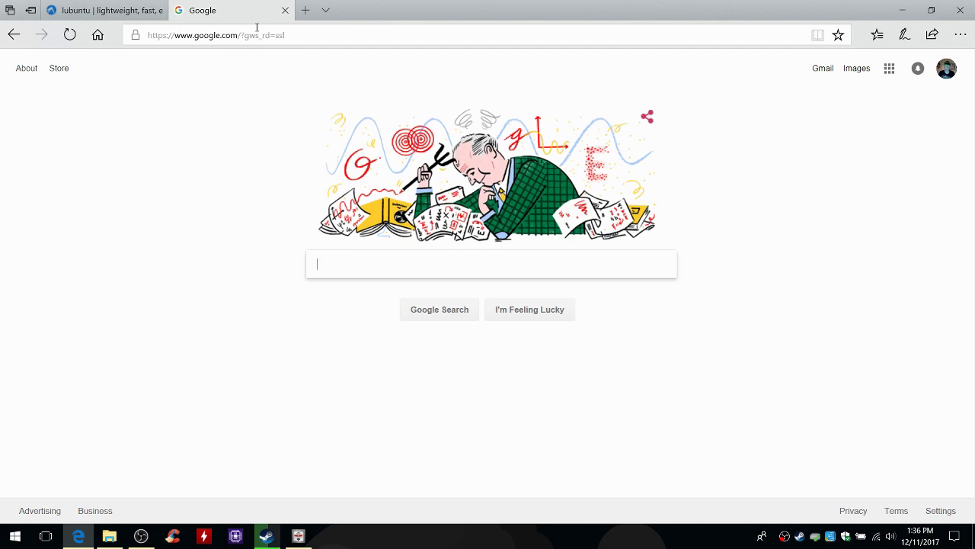
{"action": "type", "text": "wnidows xp re"}
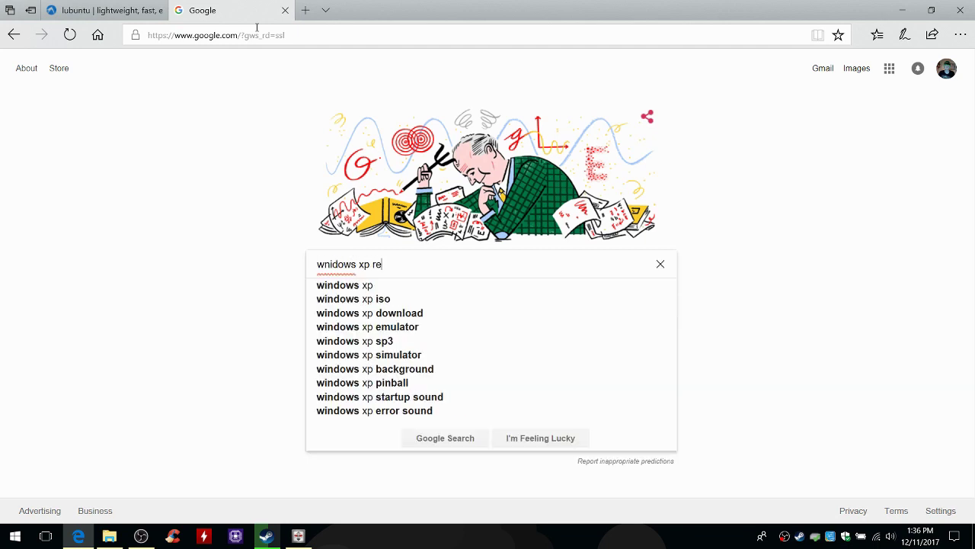
{"action": "type", "text": "q"}
{"action": "key", "text": "Down"}
{"action": "key", "text": "Down"}
{"action": "key", "text": "Return"}
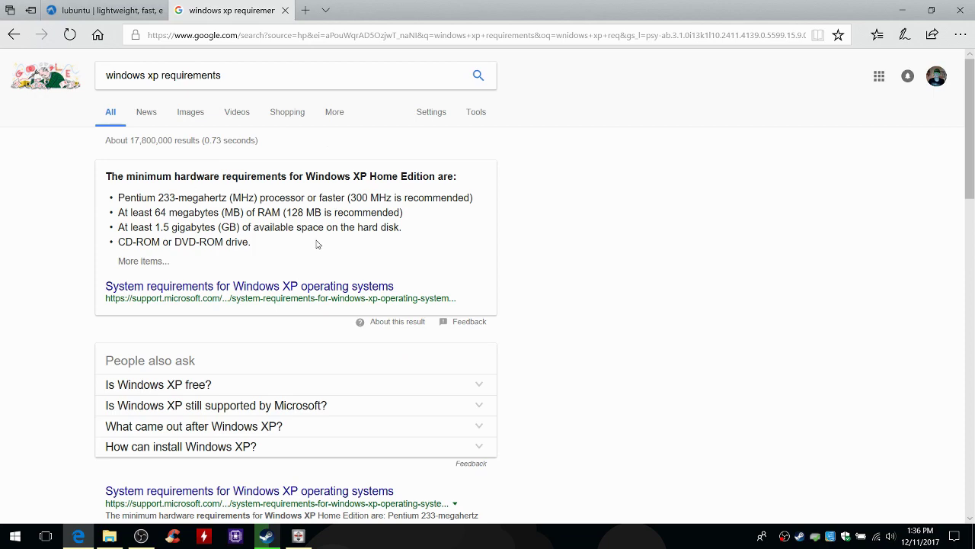
Compare Lubuntu's memory requirement with the Windows XP requirements, and close the Google results tab
{"action": "left_click", "coordinate": [151, 13]}
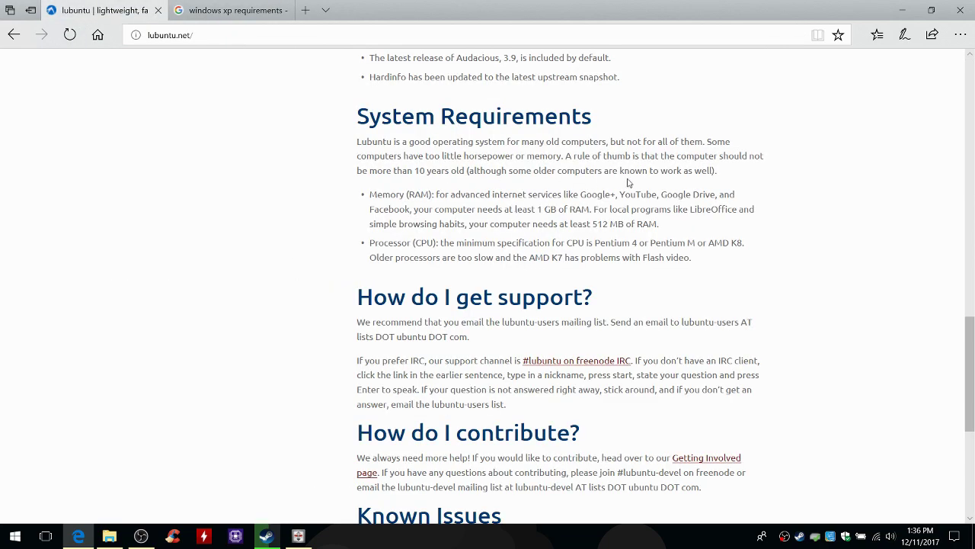
{"action": "left_click_drag", "start_coordinate": [660, 224], "coordinate": [455, 226]}
{"action": "left_click", "coordinate": [455, 226]}
{"action": "left_click", "coordinate": [229, 11]}
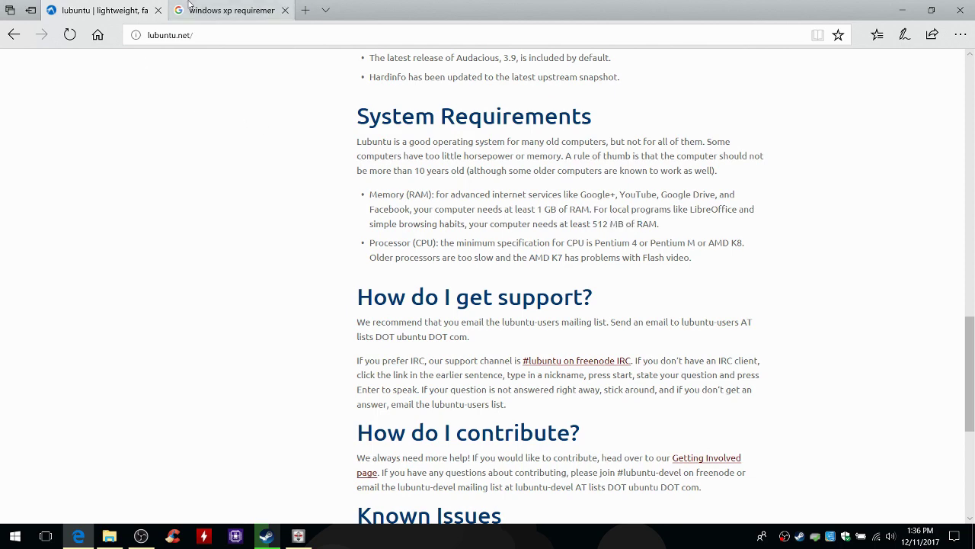
{"action": "left_click", "coordinate": [285, 11]}
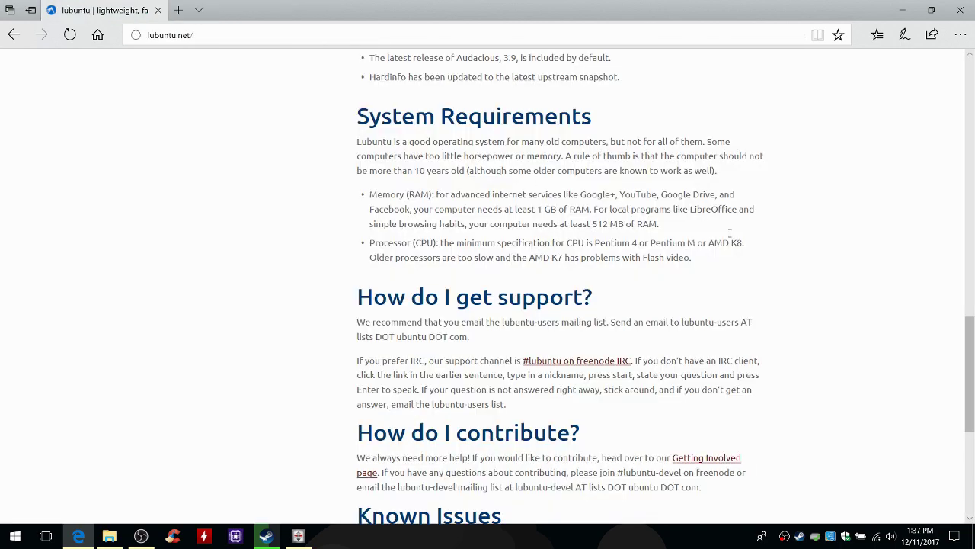
{"action": "left_click_drag", "start_coordinate": [362, 141], "coordinate": [734, 277]}
{"action": "left_click", "coordinate": [320, 130]}
{"action": "left_click", "coordinate": [738, 279]}
{"action": "key", "text": "super+Right"}
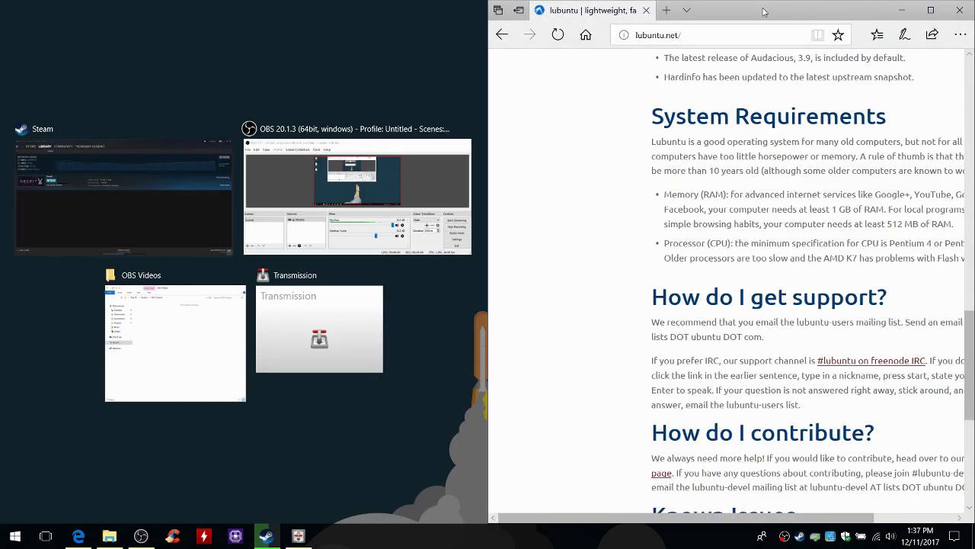
{"action": "left_click_drag", "start_coordinate": [795, 18], "coordinate": [579, 0]}
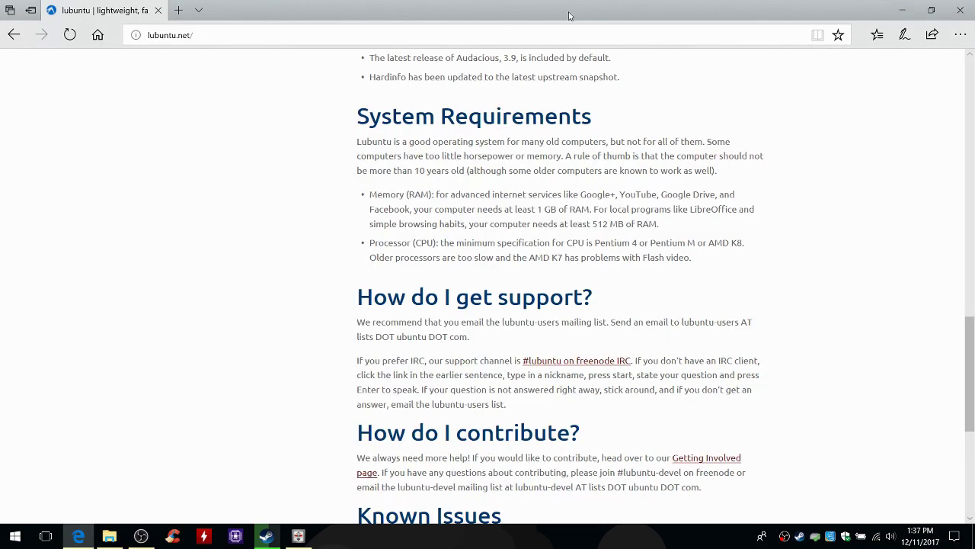
Look over the support, contribution, known issues and What's improved since 17.04 sections of the Lubuntu page
{"action": "scroll", "coordinate": [553, 321], "scroll_direction": "down", "scroll_amount": 4}
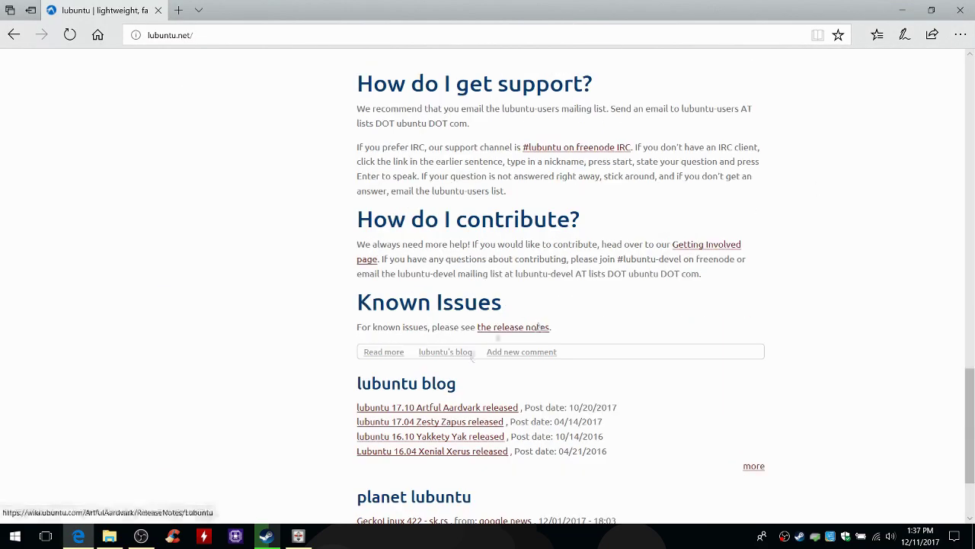
{"action": "scroll", "coordinate": [579, 414], "scroll_direction": "up", "scroll_amount": 1}
{"action": "scroll", "coordinate": [579, 413], "scroll_direction": "down", "scroll_amount": 2}
{"action": "scroll", "coordinate": [427, 457], "scroll_direction": "up", "scroll_amount": 10}
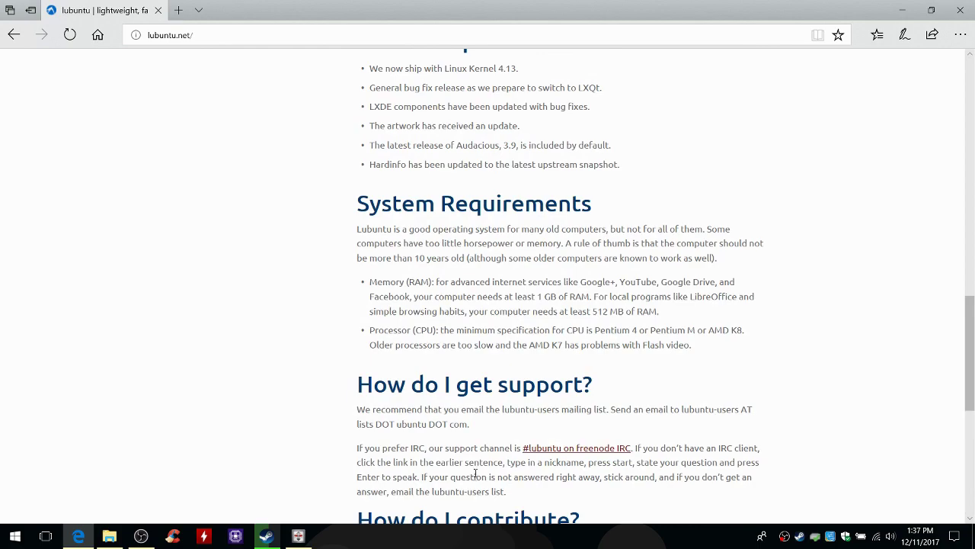
{"action": "scroll", "coordinate": [426, 398], "scroll_direction": "down", "scroll_amount": 2}
{"action": "scroll", "coordinate": [485, 358], "scroll_direction": "down", "scroll_amount": 2}
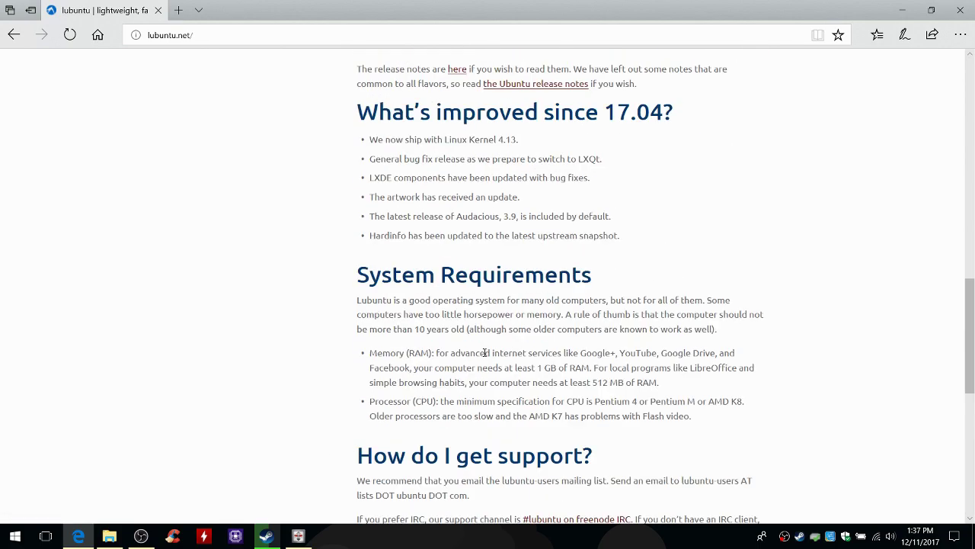
{"action": "scroll", "coordinate": [642, 307], "scroll_direction": "up", "scroll_amount": 2}
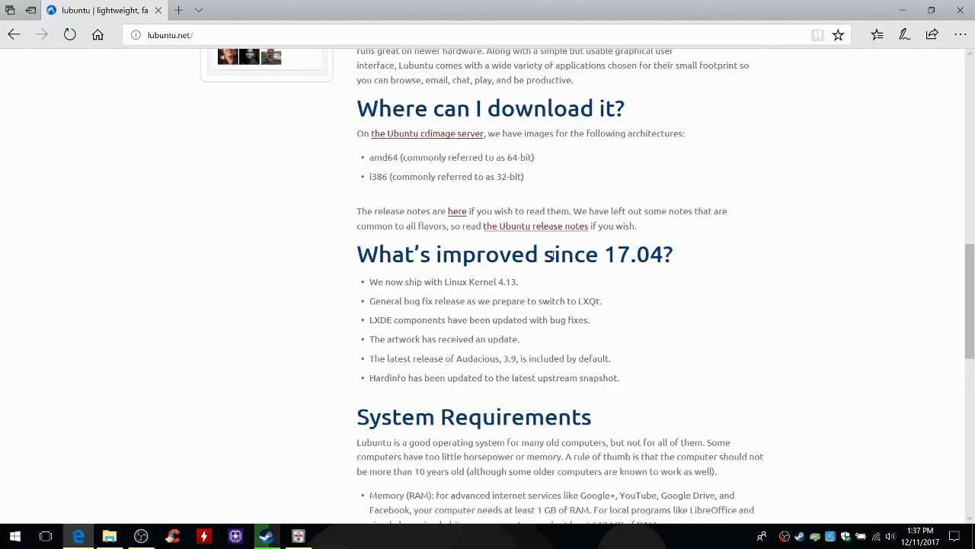
Return to the lubuntu.net screenshot slideshow and browse from the graphic applications slide around to the music and movies slide
{"action": "scroll", "coordinate": [309, 222], "scroll_direction": "up", "scroll_amount": 9}
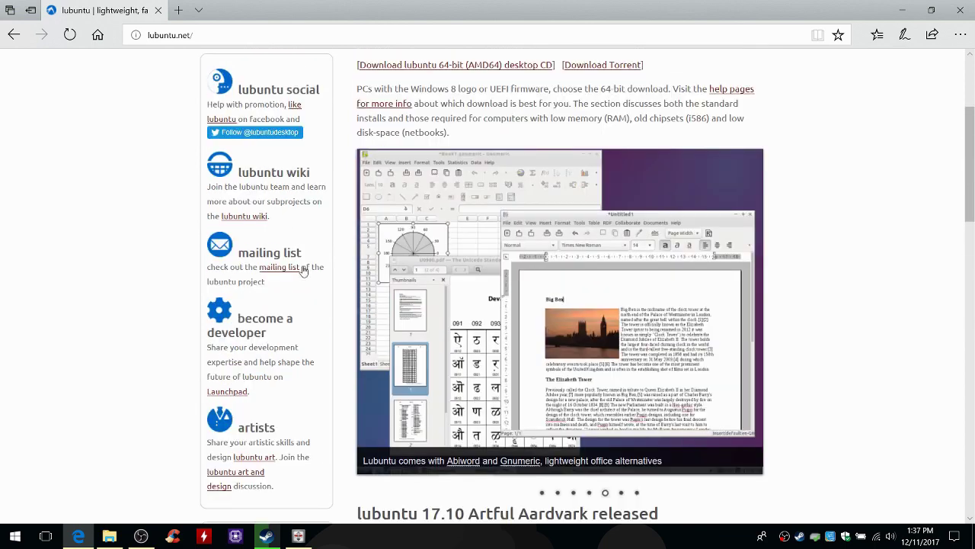
{"action": "left_click", "coordinate": [739, 311]}
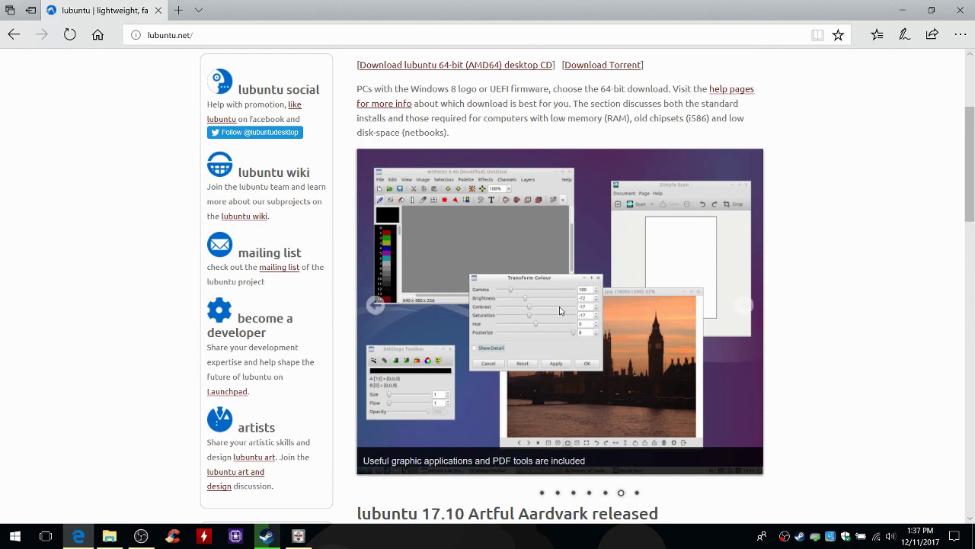
{"action": "left_click", "coordinate": [752, 311]}
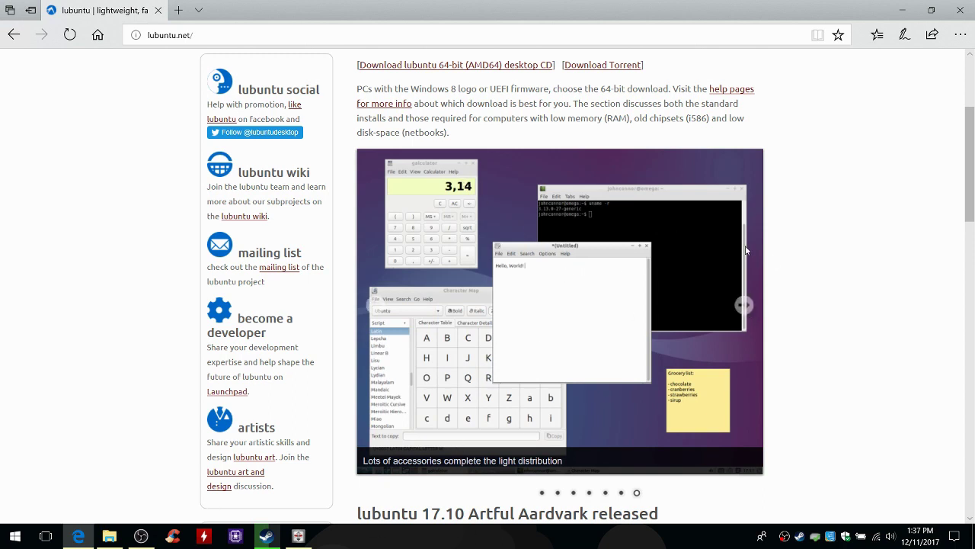
{"action": "left_click", "coordinate": [744, 305]}
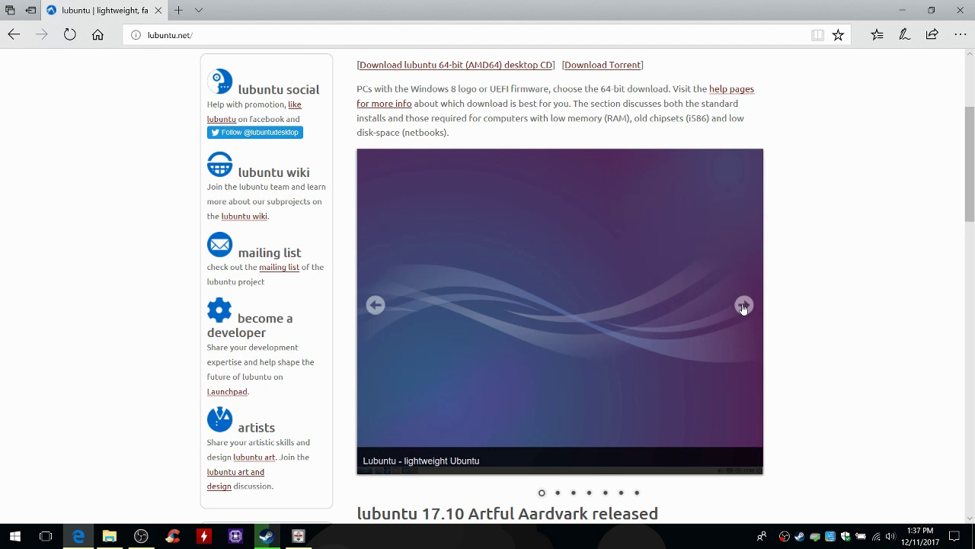
{"action": "left_click", "coordinate": [744, 306]}
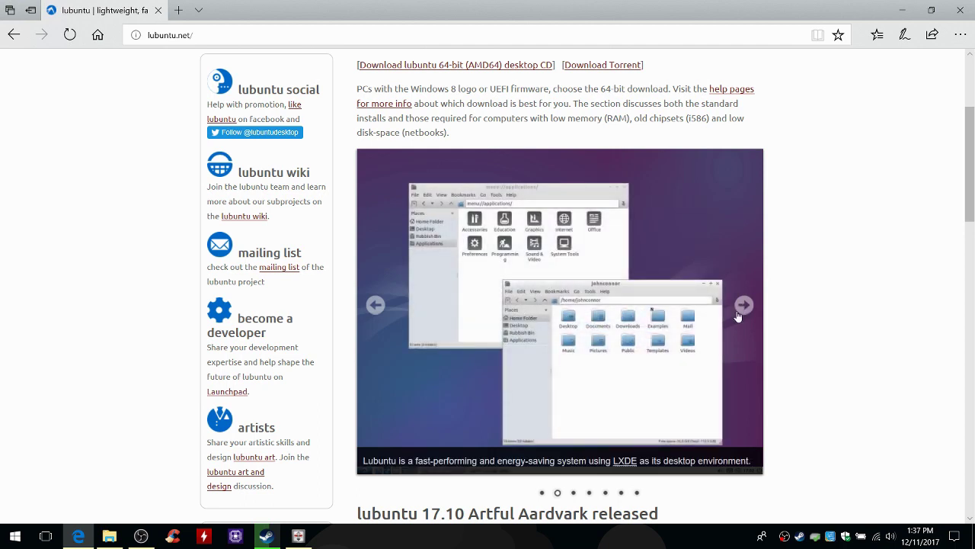
{"action": "left_click", "coordinate": [741, 307]}
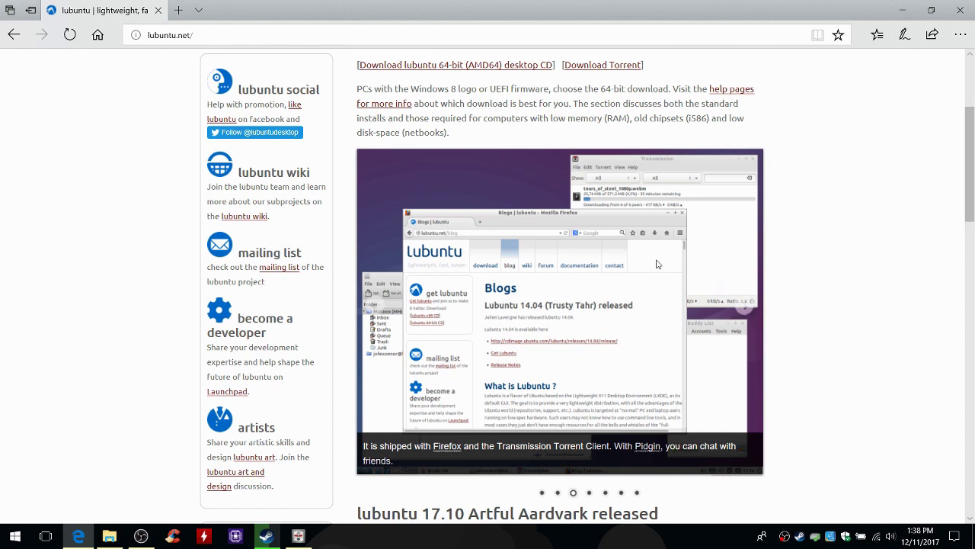
{"action": "left_click", "coordinate": [753, 305]}
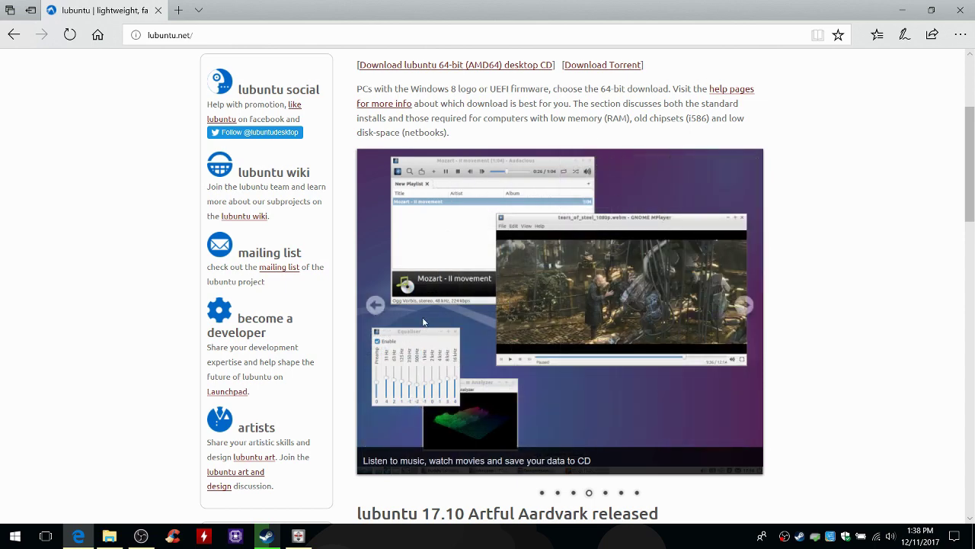
{"action": "scroll", "coordinate": [425, 321], "scroll_direction": "up", "scroll_amount": 3}
{"action": "scroll", "coordinate": [597, 441], "scroll_direction": "down", "scroll_amount": 5}
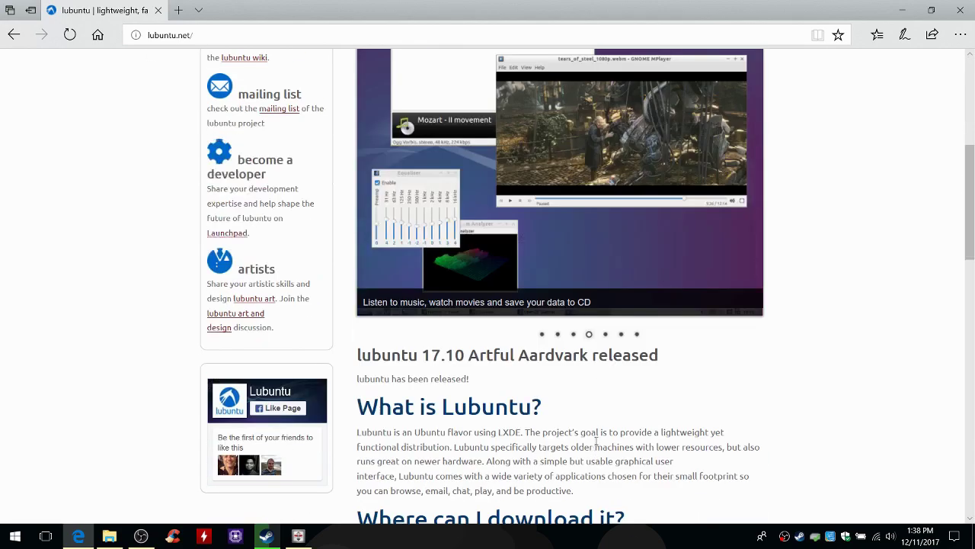
{"action": "scroll", "coordinate": [597, 440], "scroll_direction": "up", "scroll_amount": 2}
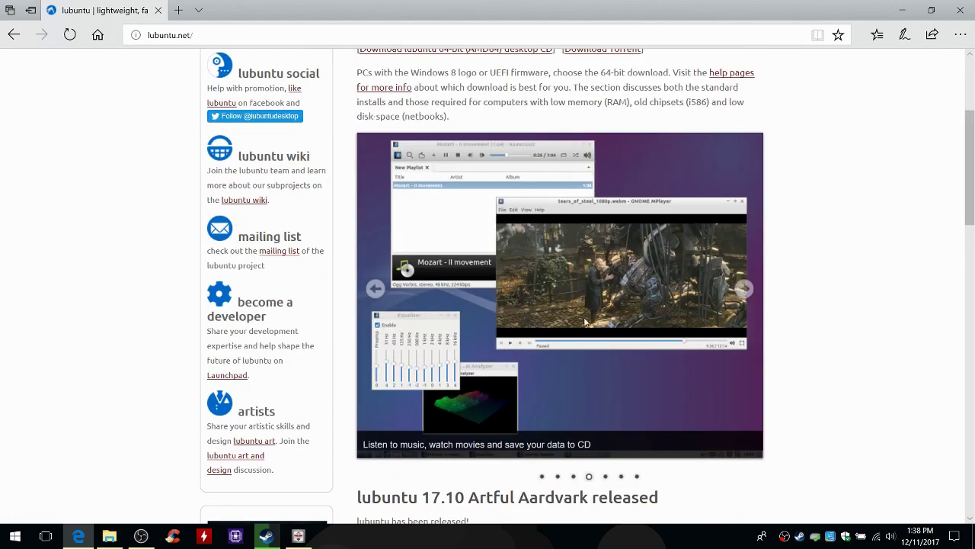
Minimize the lubuntu.net browser window to reveal the desktop
{"action": "left_click", "coordinate": [902, 10]}
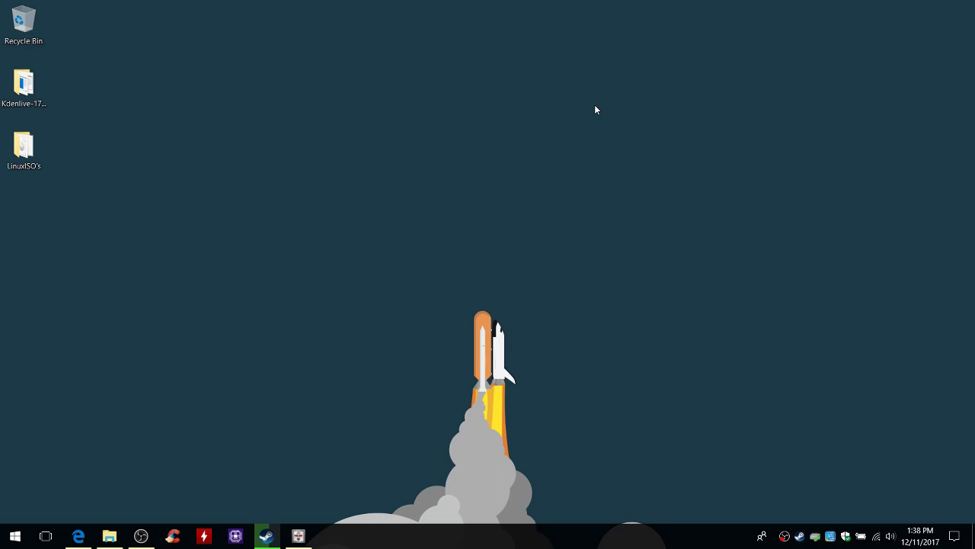
{"action": "left_click_drag", "start_coordinate": [279, 190], "coordinate": [974, 513]}
{"action": "left_click", "coordinate": [85, 533]}
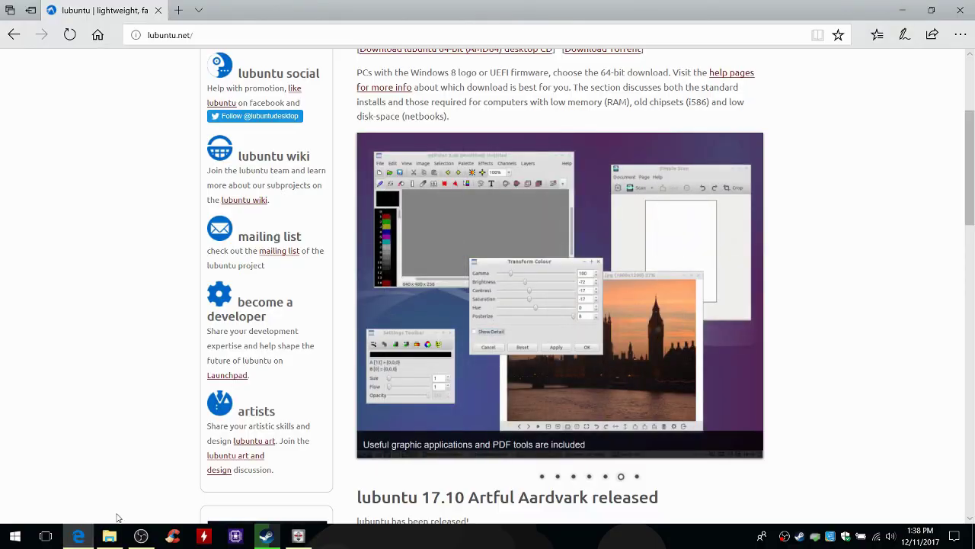
{"action": "left_click", "coordinate": [903, 10]}
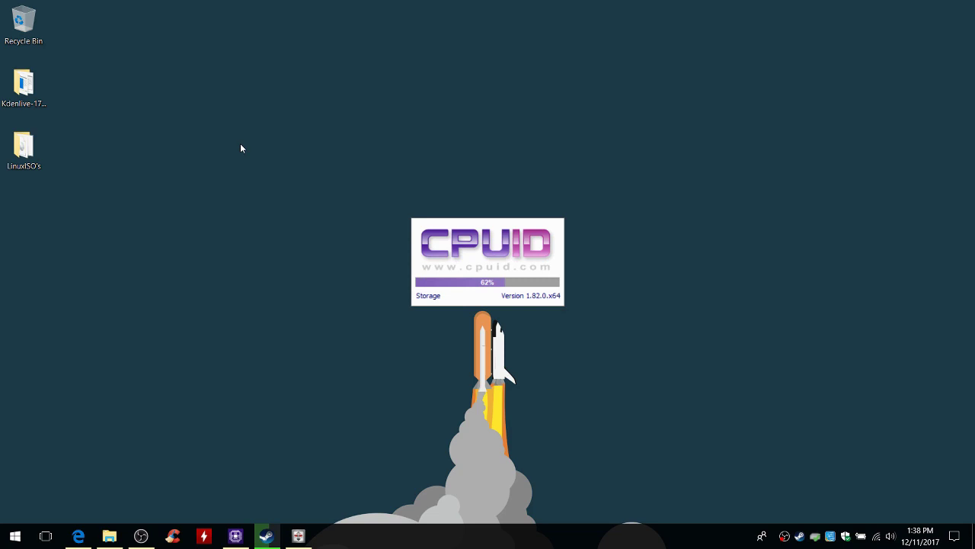
Open CPU-Z to view the computer's processor specifications, and close it again
{"action": "left_click_drag", "start_coordinate": [240, 145], "coordinate": [350, 179]}
{"action": "left_click_drag", "start_coordinate": [351, 178], "coordinate": [494, 302]}
{"action": "left_click_drag", "start_coordinate": [460, 139], "coordinate": [639, 82]}
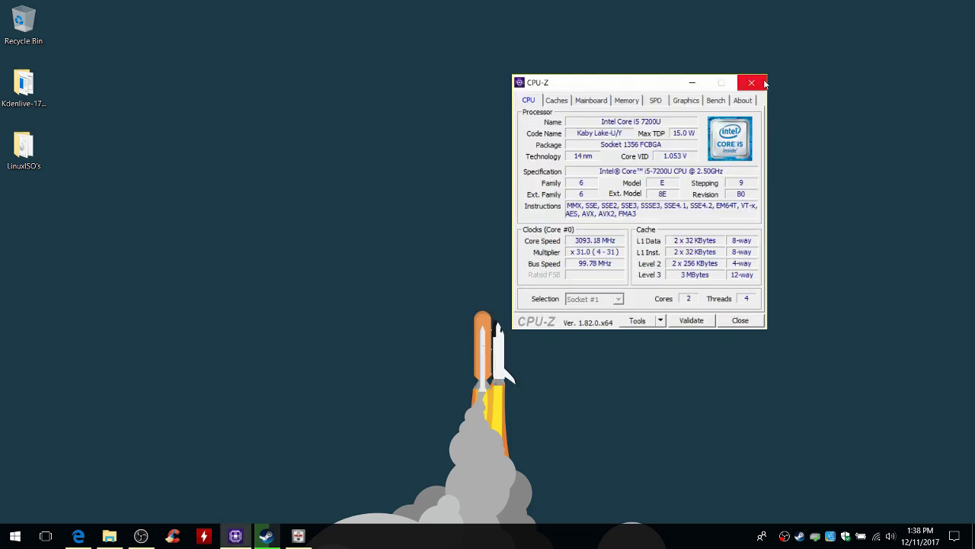
{"action": "left_click", "coordinate": [765, 84]}
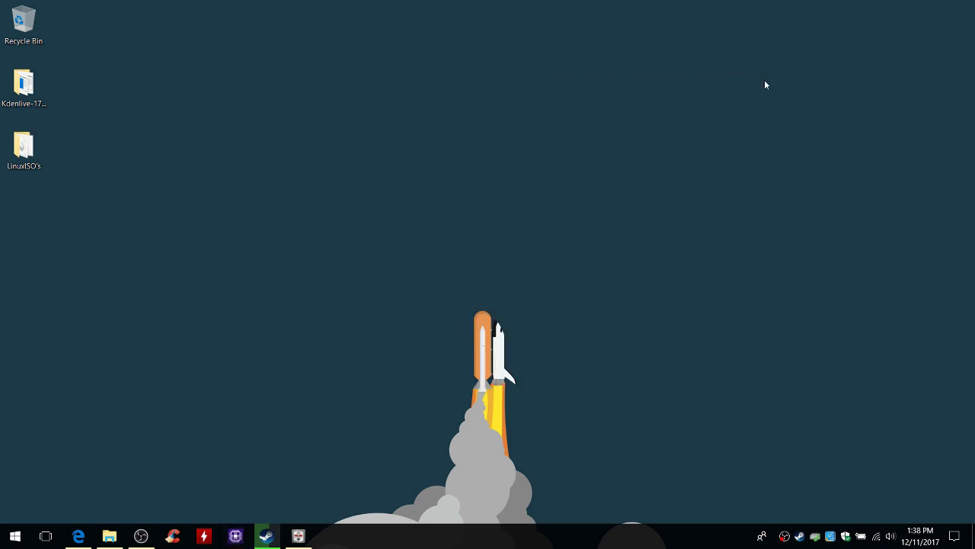
Open the LinuxISO's folder on the desktop, point out the lubuntu-17.10-alternate-amd64 disc image, and move the window toward the screen centre
{"action": "double_click", "coordinate": [42, 156]}
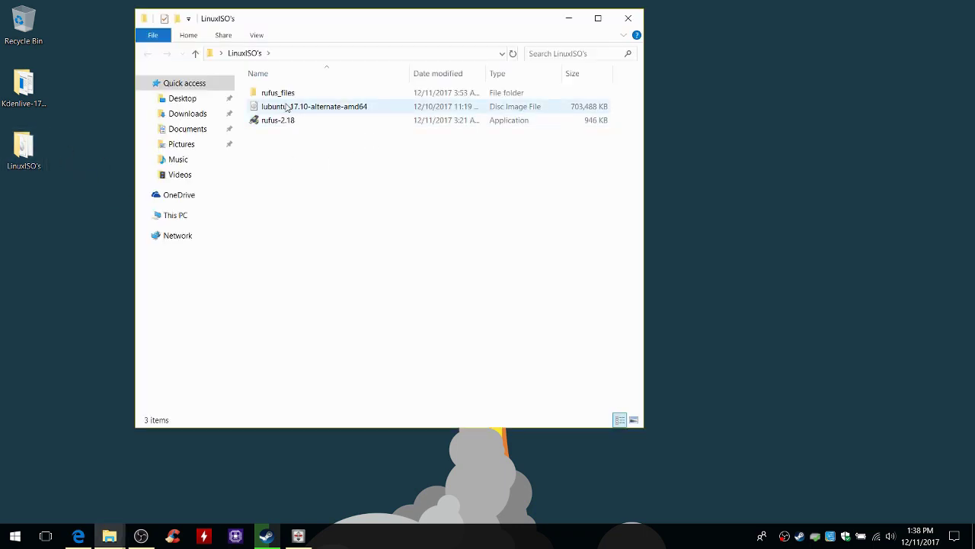
{"action": "left_click", "coordinate": [359, 107]}
{"action": "left_click", "coordinate": [551, 226]}
{"action": "left_click_drag", "start_coordinate": [497, 18], "coordinate": [619, 54]}
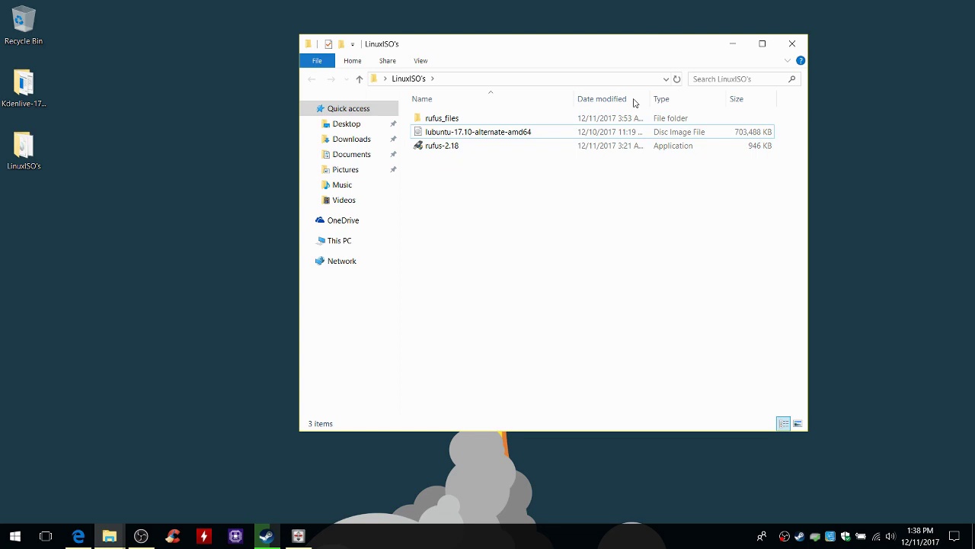
{"action": "left_click_drag", "start_coordinate": [611, 50], "coordinate": [565, 50]}
{"action": "left_click_drag", "start_coordinate": [246, 6], "coordinate": [799, 457]}
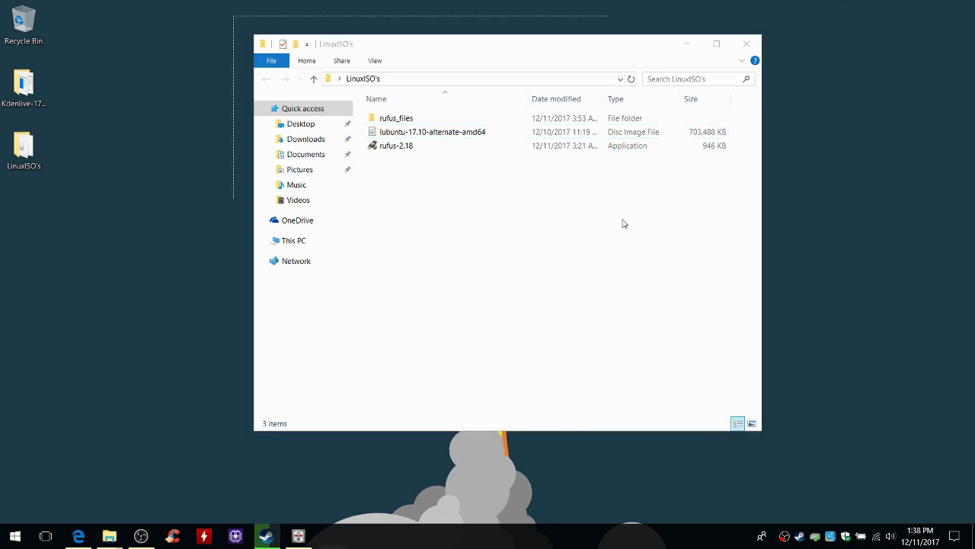
{"action": "left_click_drag", "start_coordinate": [622, 220], "coordinate": [793, 409]}
{"action": "left_click_drag", "start_coordinate": [786, 439], "coordinate": [236, 17]}
{"action": "left_click_drag", "start_coordinate": [414, 50], "coordinate": [381, 48]}
{"action": "left_click", "coordinate": [229, 21]}
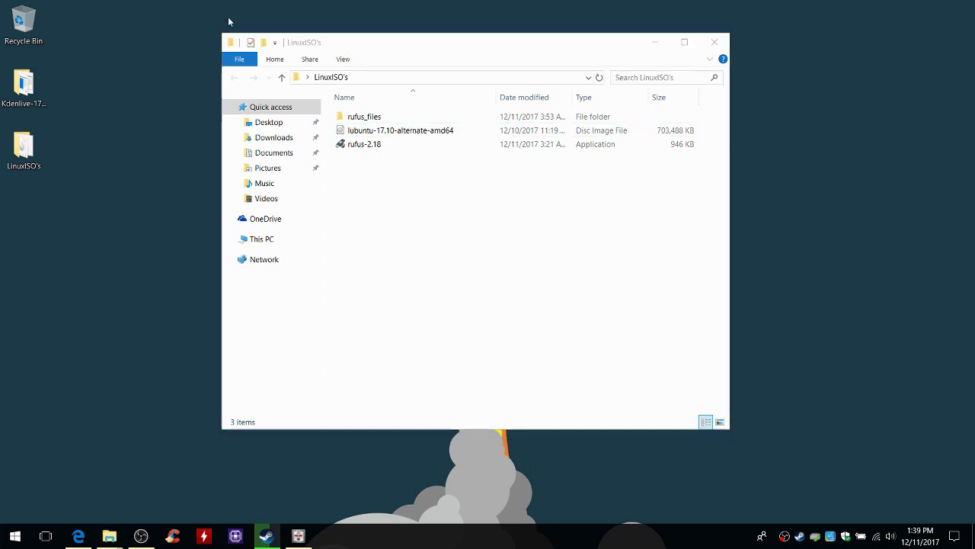
{"action": "mouse_move", "coordinate": [174, 5]}
{"action": "left_mouse_down"}
{"action": "mouse_move", "coordinate": [770, 385]}
{"action": "mouse_move", "coordinate": [772, 460]}
{"action": "left_mouse_up"}
{"action": "mouse_move", "coordinate": [773, 461]}
{"action": "left_mouse_down"}
{"action": "mouse_move", "coordinate": [202, 55]}
{"action": "mouse_move", "coordinate": [191, 17]}
{"action": "mouse_move", "coordinate": [805, 330]}
{"action": "mouse_move", "coordinate": [825, 450]}
{"action": "left_mouse_up"}
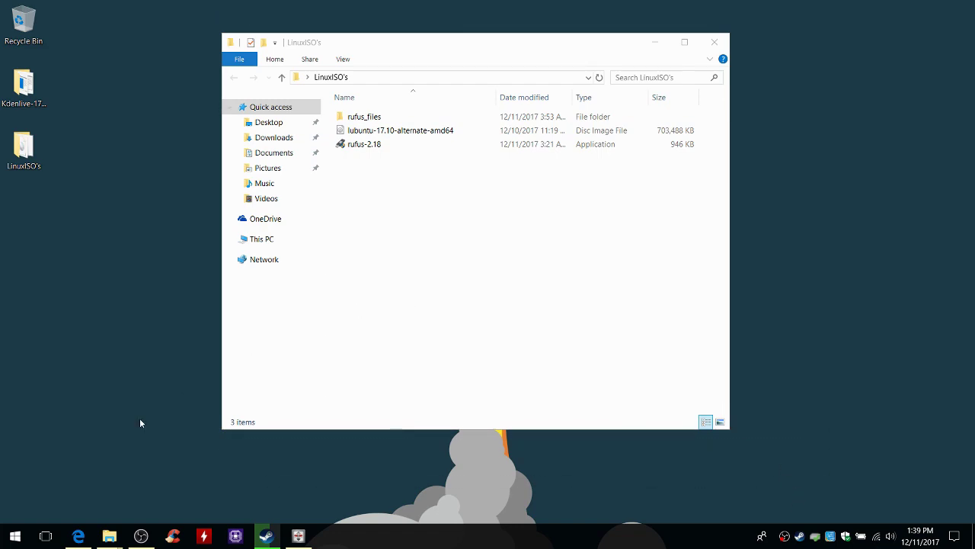
Bring back the minimized lubuntu.net browser window and close it
{"action": "left_click", "coordinate": [78, 536]}
{"action": "left_click", "coordinate": [960, 10]}
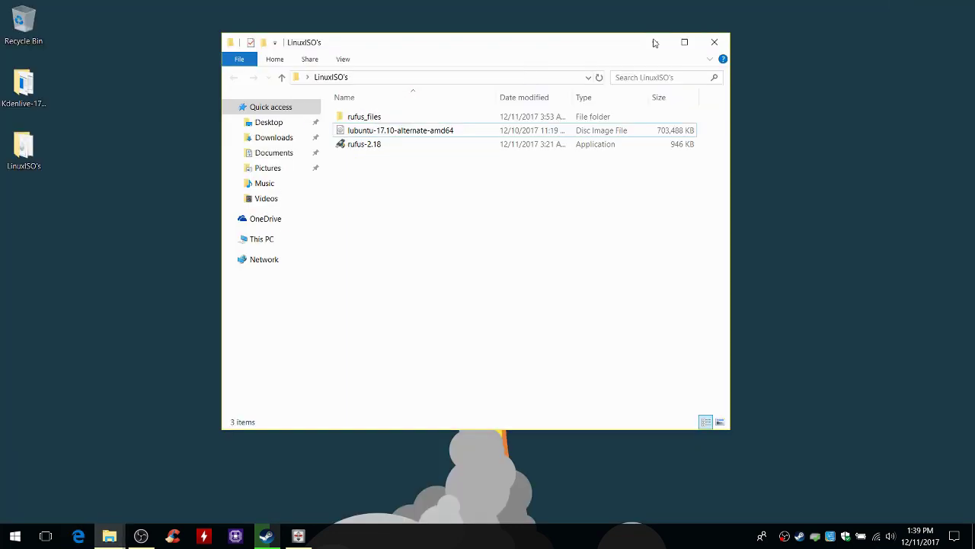
{"action": "left_click_drag", "start_coordinate": [517, 45], "coordinate": [629, 47]}
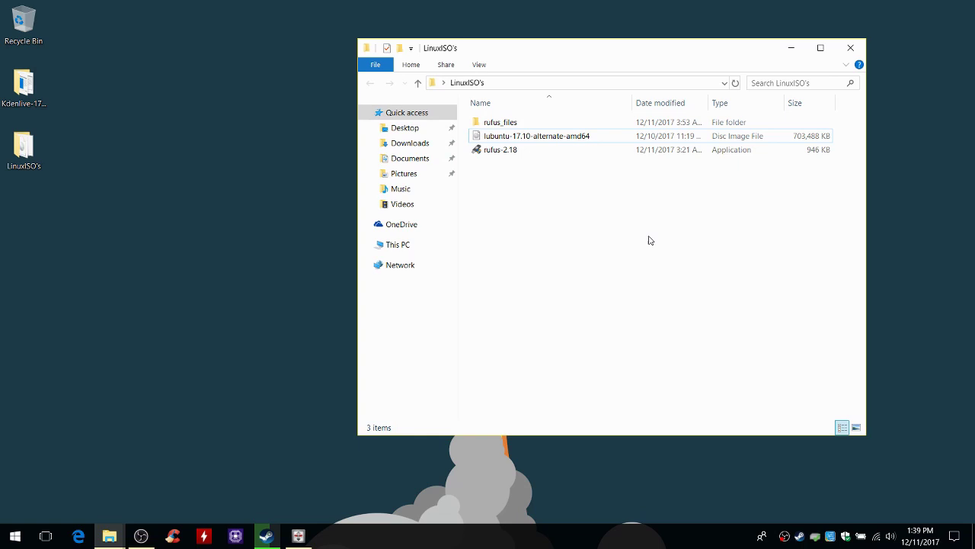
{"action": "left_click_drag", "start_coordinate": [240, 18], "coordinate": [922, 476]}
{"action": "left_click_drag", "start_coordinate": [511, 38], "coordinate": [369, 37]}
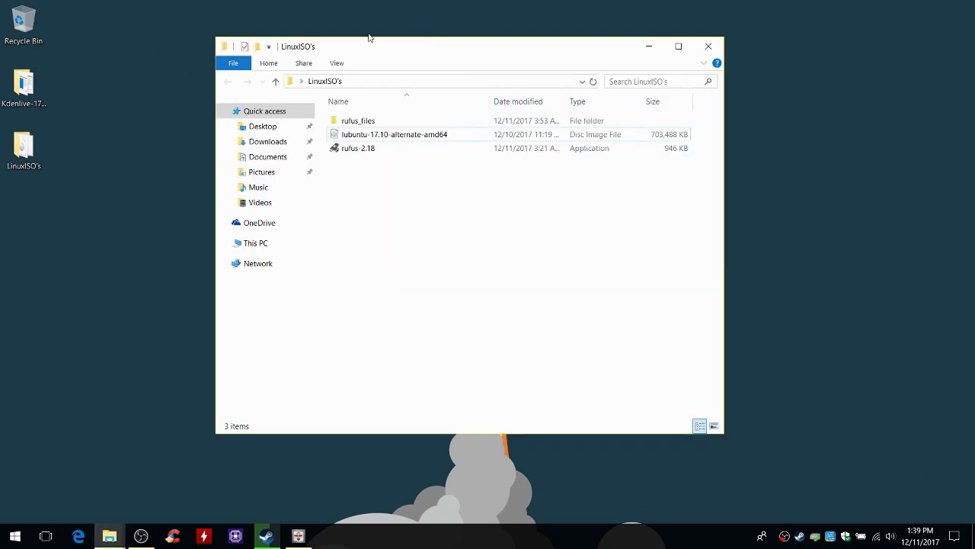
{"action": "left_click_drag", "start_coordinate": [194, 2], "coordinate": [159, 7]}
{"action": "left_click_drag", "start_coordinate": [350, 105], "coordinate": [757, 424]}
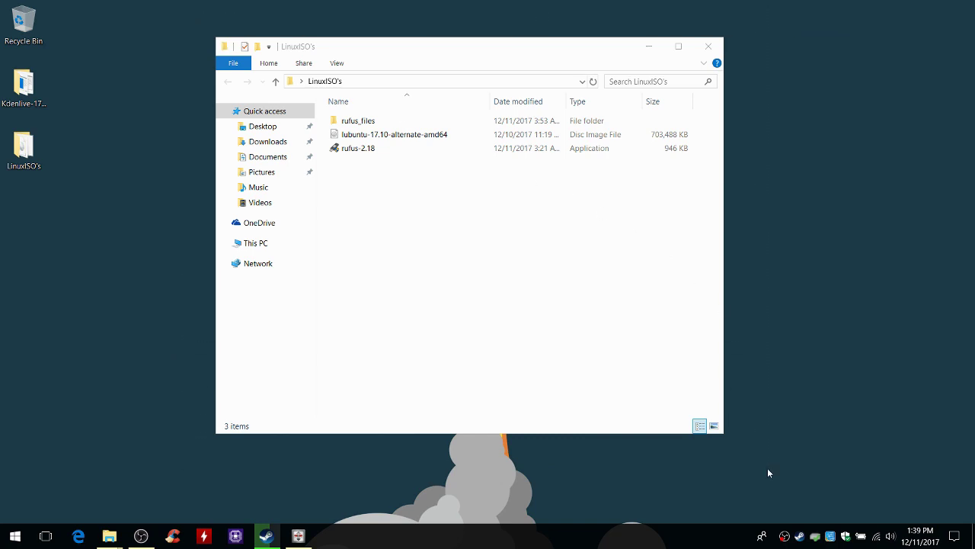
{"action": "left_click_drag", "start_coordinate": [835, 1], "coordinate": [776, 12]}
{"action": "left_click_drag", "start_coordinate": [547, 53], "coordinate": [599, 39]}
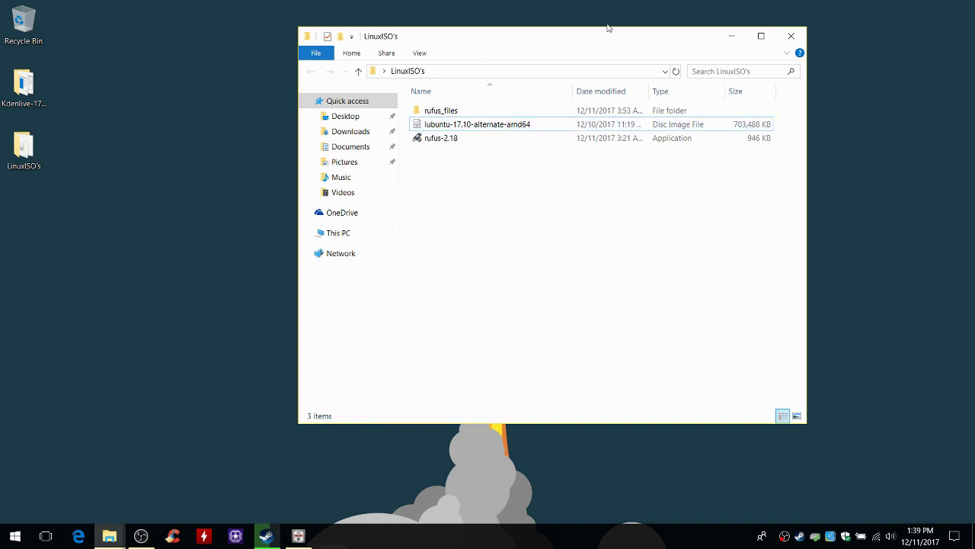
{"action": "left_click_drag", "start_coordinate": [590, 40], "coordinate": [395, 44]}
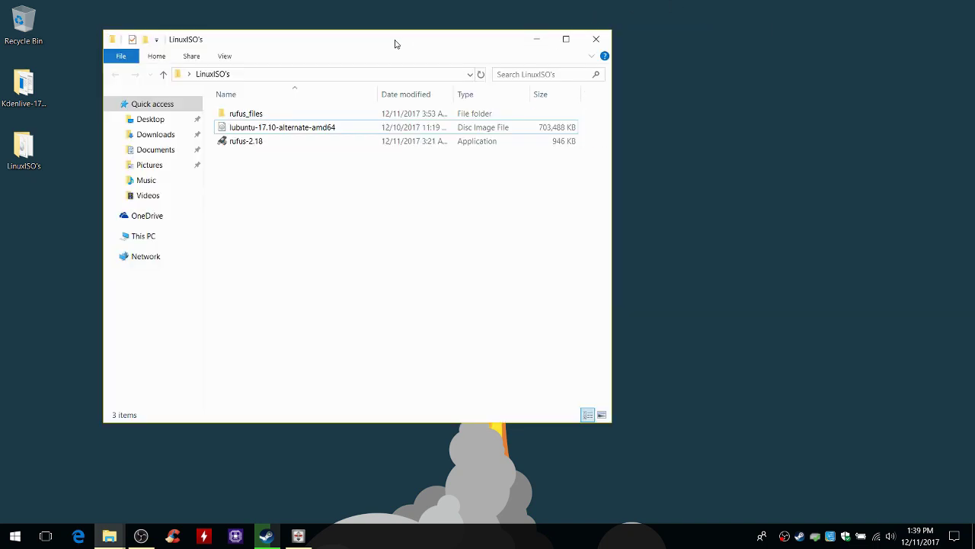
{"action": "left_click_drag", "start_coordinate": [258, 50], "coordinate": [400, 42]}
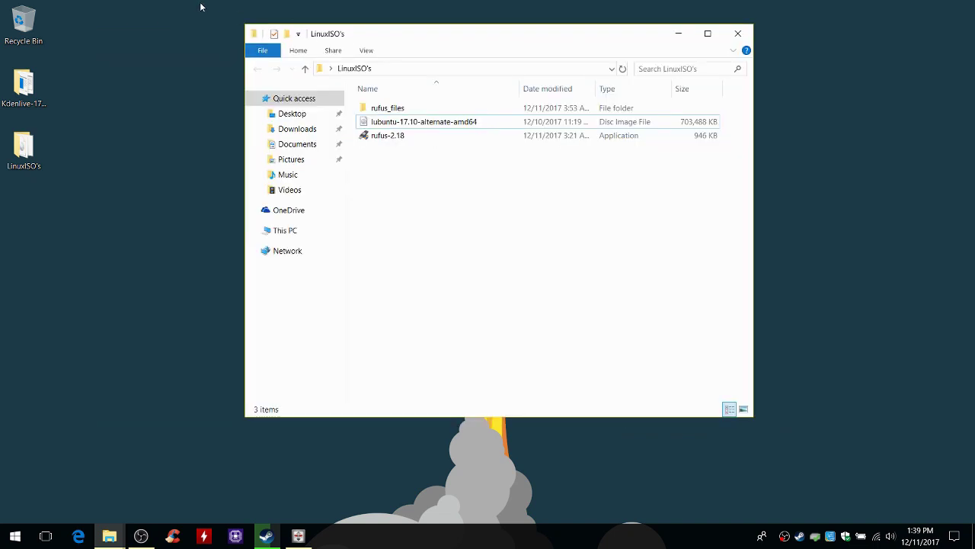
{"action": "left_click_drag", "start_coordinate": [218, 4], "coordinate": [238, 10]}
{"action": "left_click_drag", "start_coordinate": [224, 10], "coordinate": [856, 452]}
Switch to Steam to check the Deceit download, and minimize Steam again
{"action": "left_click", "coordinate": [266, 536]}
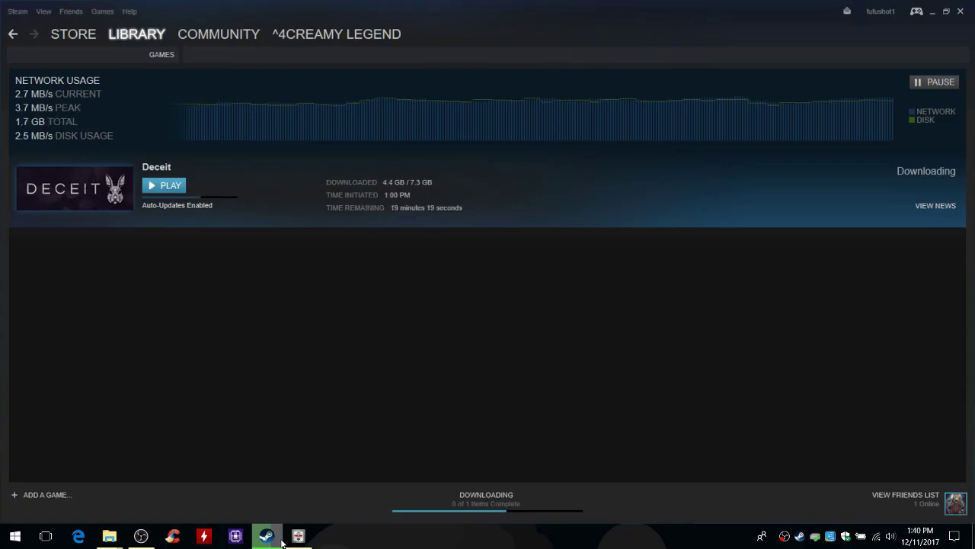
{"action": "left_click", "coordinate": [269, 537]}
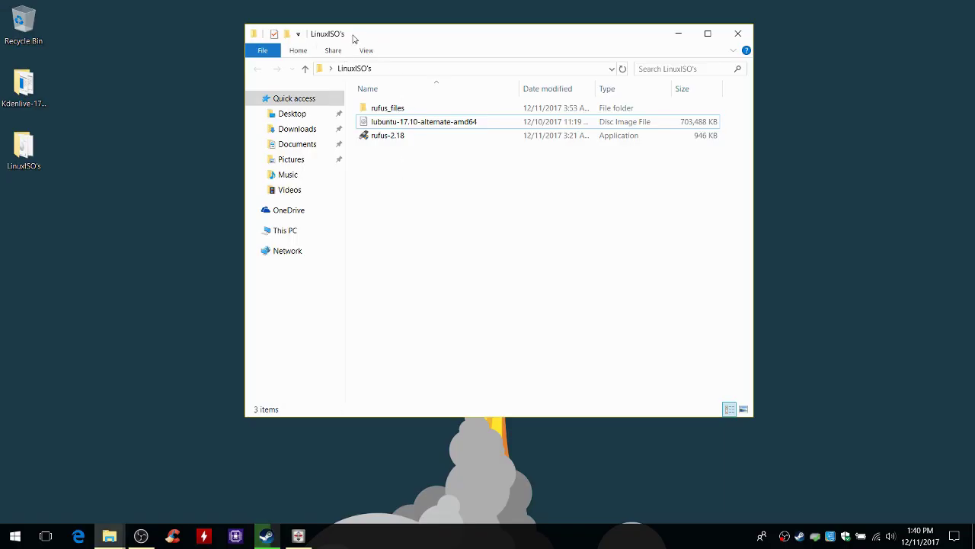
{"action": "left_click_drag", "start_coordinate": [352, 35], "coordinate": [372, 48]}
{"action": "mouse_move", "coordinate": [240, 29]}
{"action": "left_mouse_down"}
{"action": "mouse_move", "coordinate": [835, 466]}
{"action": "mouse_move", "coordinate": [505, 116]}
{"action": "mouse_move", "coordinate": [242, 28]}
{"action": "left_mouse_up"}
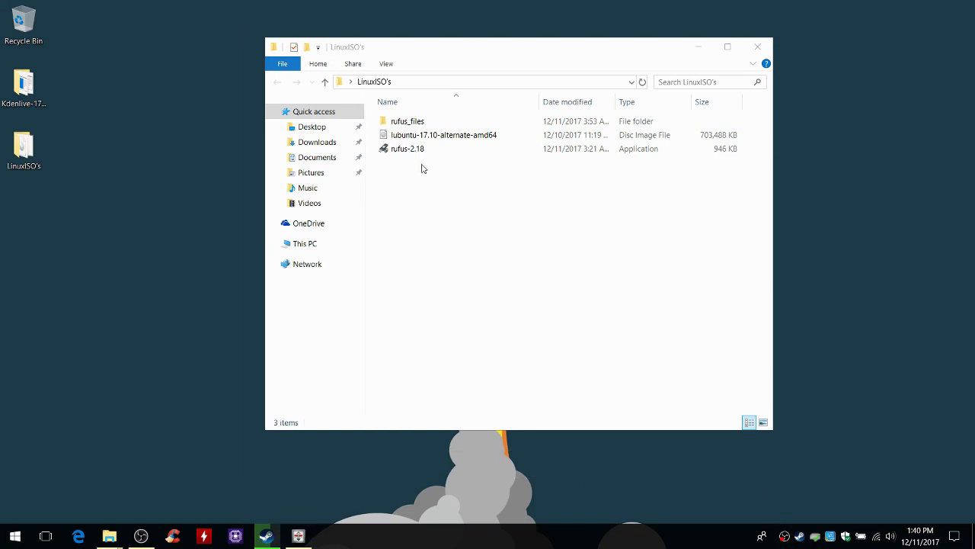
Launch rufus-2.18 from the LinuxISO's folder, move its window clear of the folder, and choose Lubuntu 17.10 amd64 (D:) [16GB] as the device
{"action": "double_click", "coordinate": [457, 151]}
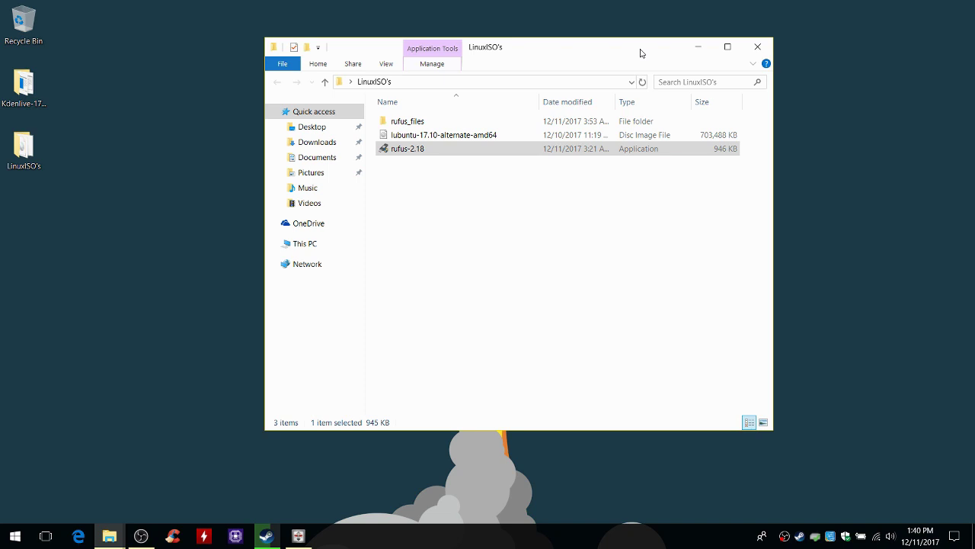
{"action": "left_click_drag", "start_coordinate": [449, 61], "coordinate": [284, 61]}
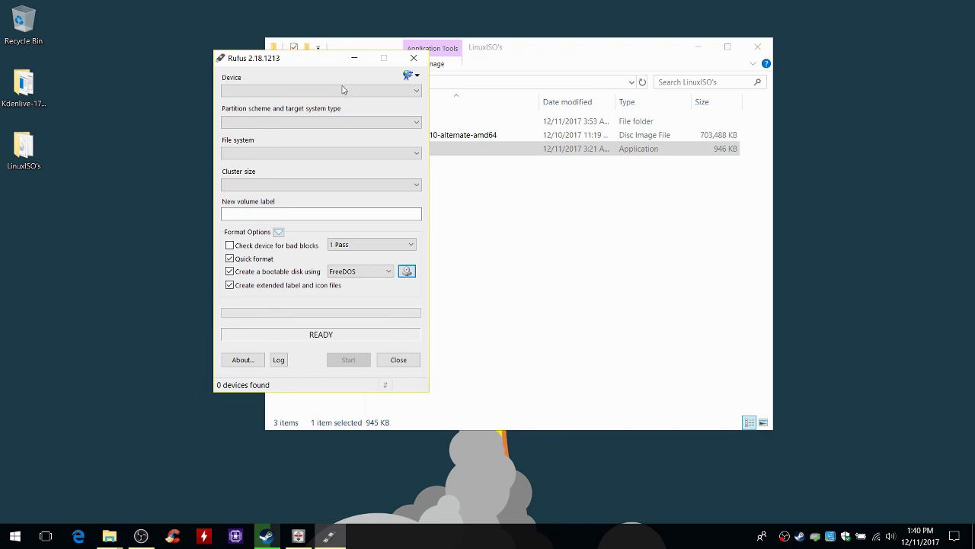
{"action": "left_click_drag", "start_coordinate": [297, 65], "coordinate": [82, 10]}
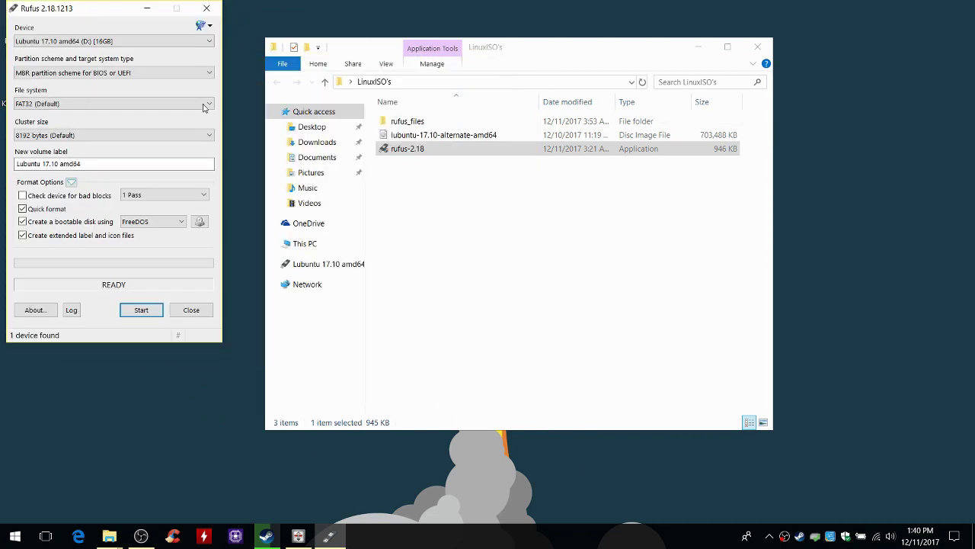
{"action": "left_click_drag", "start_coordinate": [230, 401], "coordinate": [1, 4]}
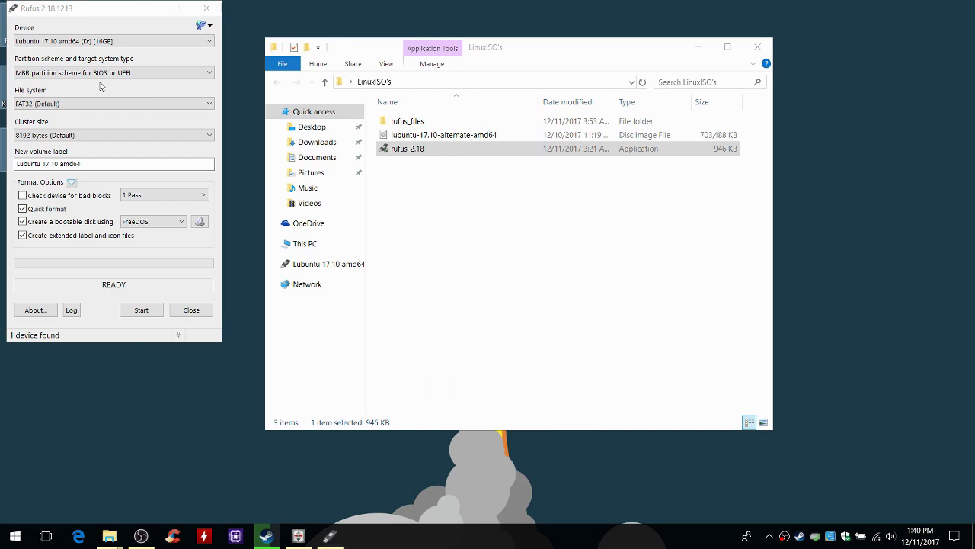
{"action": "left_click", "coordinate": [77, 44]}
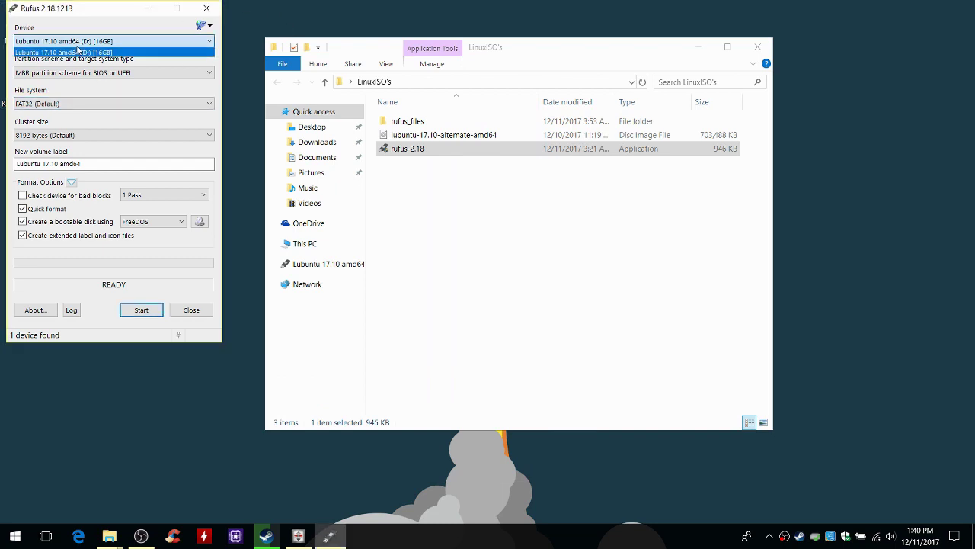
{"action": "left_click", "coordinate": [77, 45]}
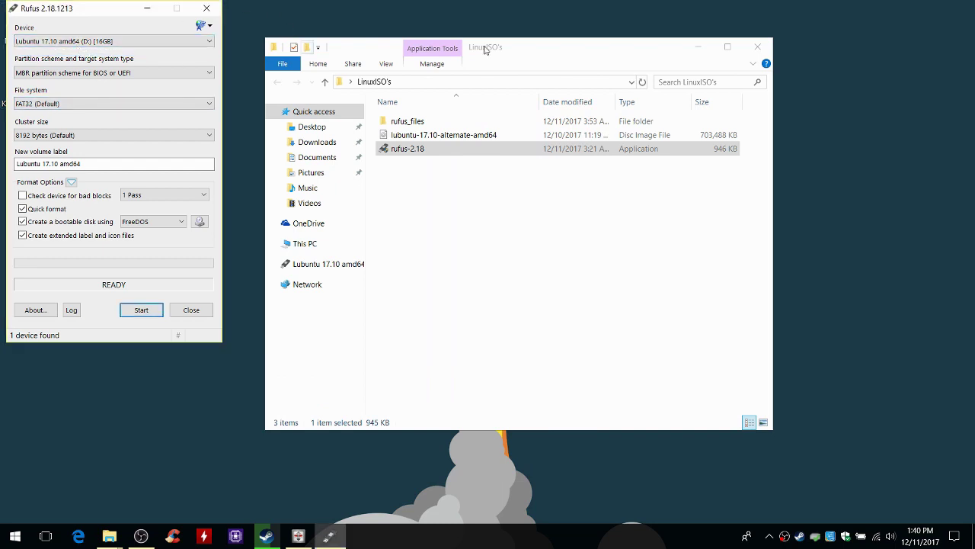
Stop the running OBS screen recording
{"action": "left_click", "coordinate": [797, 538]}
{"action": "right_click", "coordinate": [788, 538]}
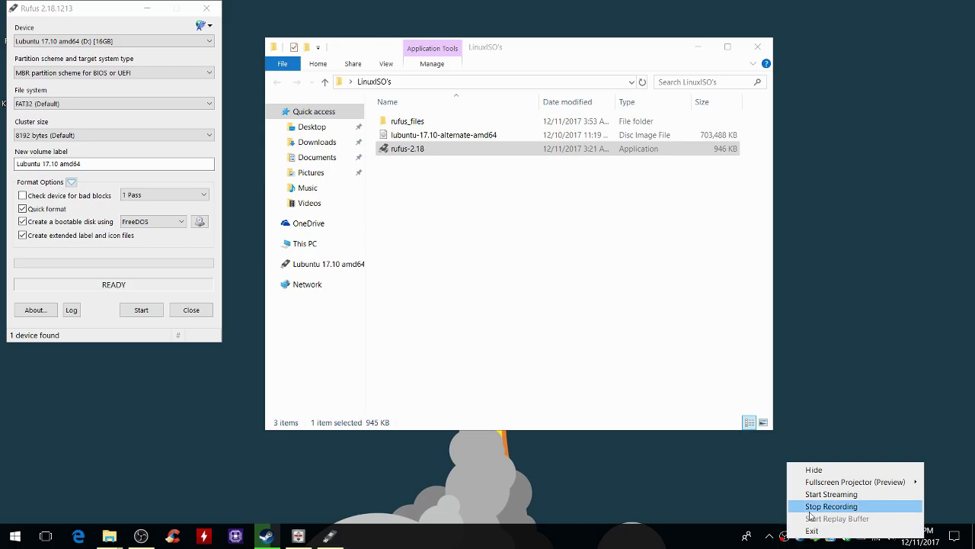
{"action": "left_click", "coordinate": [816, 505]}
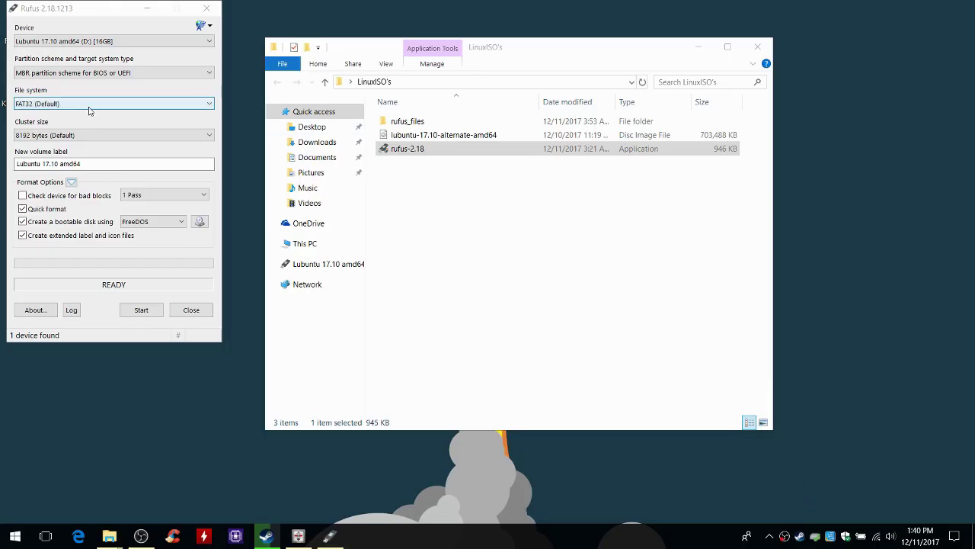
Move Rufus over the folder window and choose MBR partition scheme for BIOS or UEFI as the partition scheme and target system type
{"action": "left_click_drag", "start_coordinate": [51, 7], "coordinate": [410, 69]}
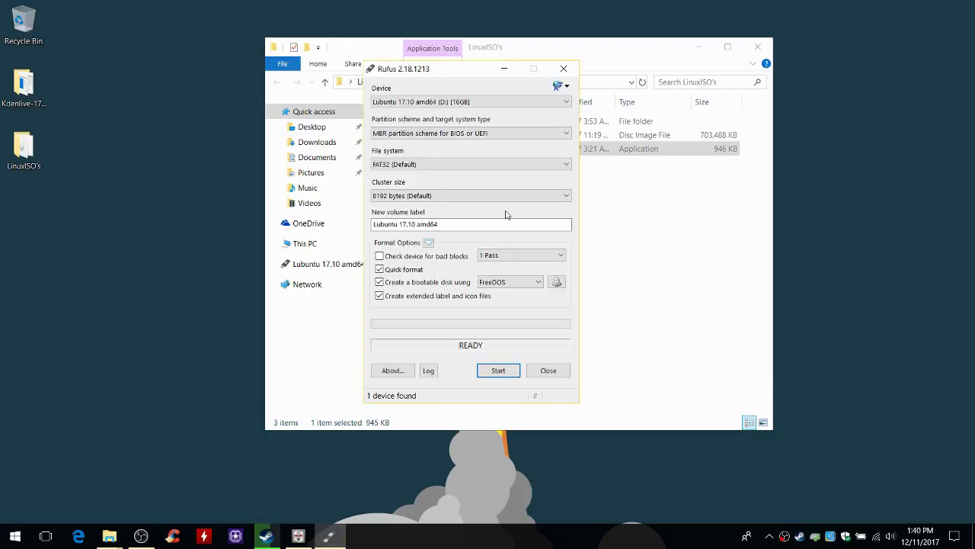
{"action": "left_click", "coordinate": [457, 134]}
{"action": "left_click", "coordinate": [427, 141]}
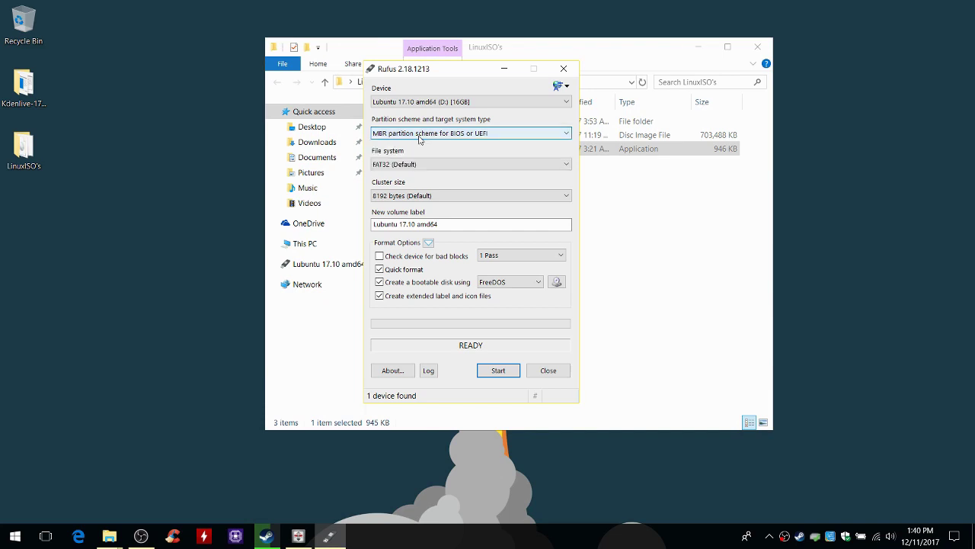
{"action": "left_click", "coordinate": [470, 133]}
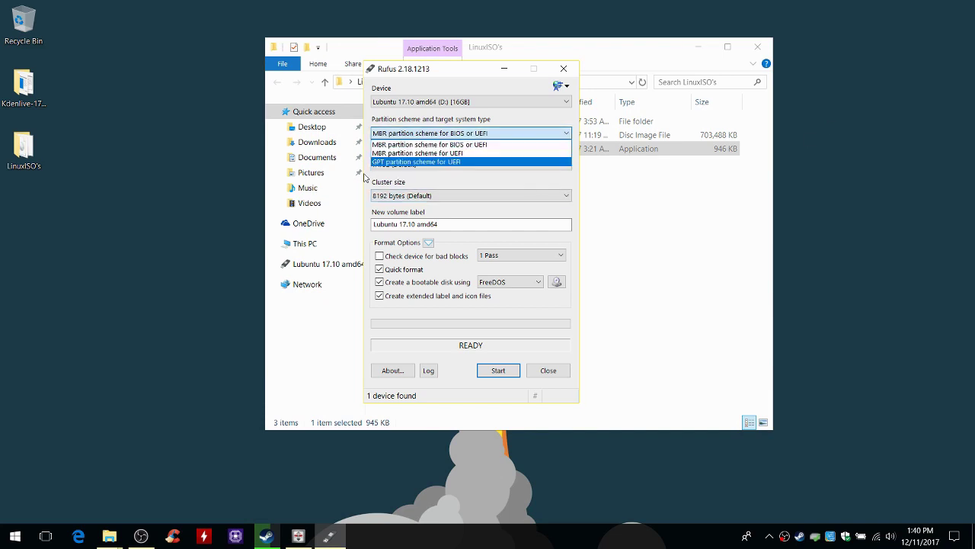
{"action": "left_click", "coordinate": [438, 144]}
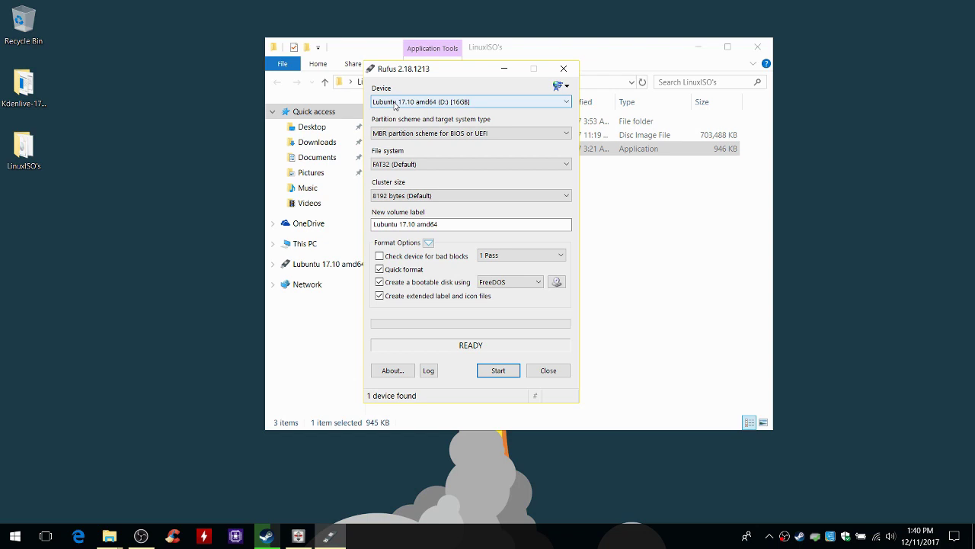
Review the available file system and cluster size choices in Rufus, keeping FAT32 (Default) and 8192 bytes (Default)
{"action": "left_click_drag", "start_coordinate": [489, 70], "coordinate": [624, 71]}
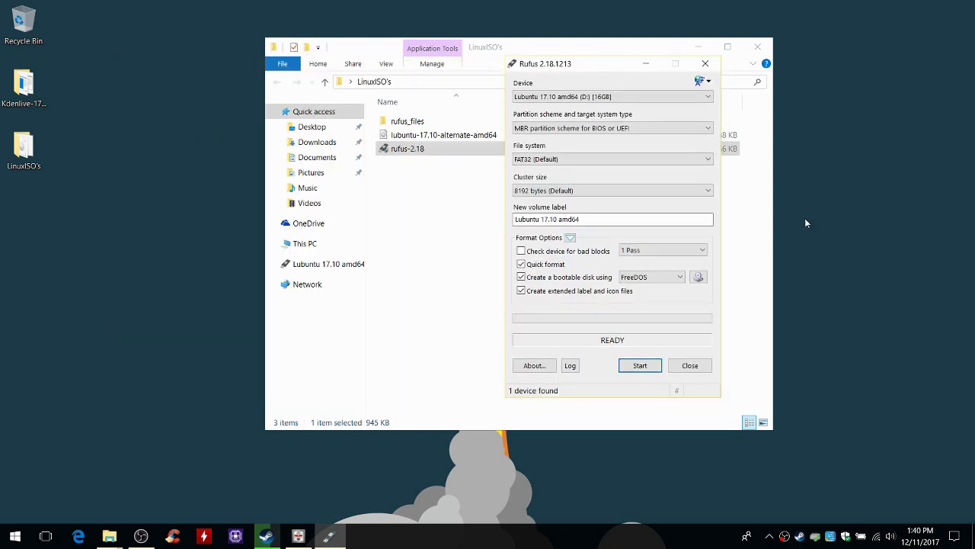
{"action": "left_click", "coordinate": [556, 162]}
{"action": "left_click", "coordinate": [584, 162]}
{"action": "left_click", "coordinate": [564, 160]}
{"action": "left_click", "coordinate": [559, 161]}
{"action": "left_click_drag", "start_coordinate": [549, 68], "coordinate": [331, 68]}
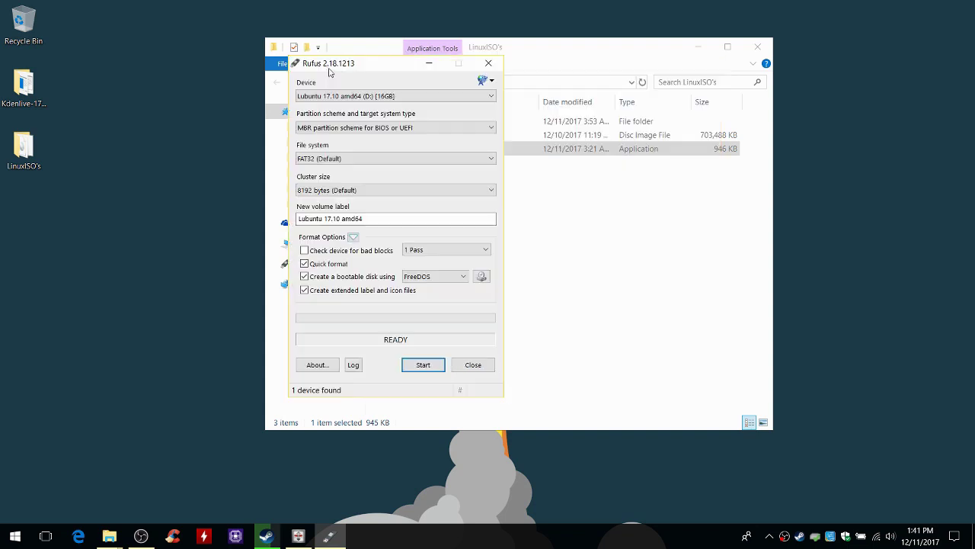
{"action": "left_click", "coordinate": [320, 158]}
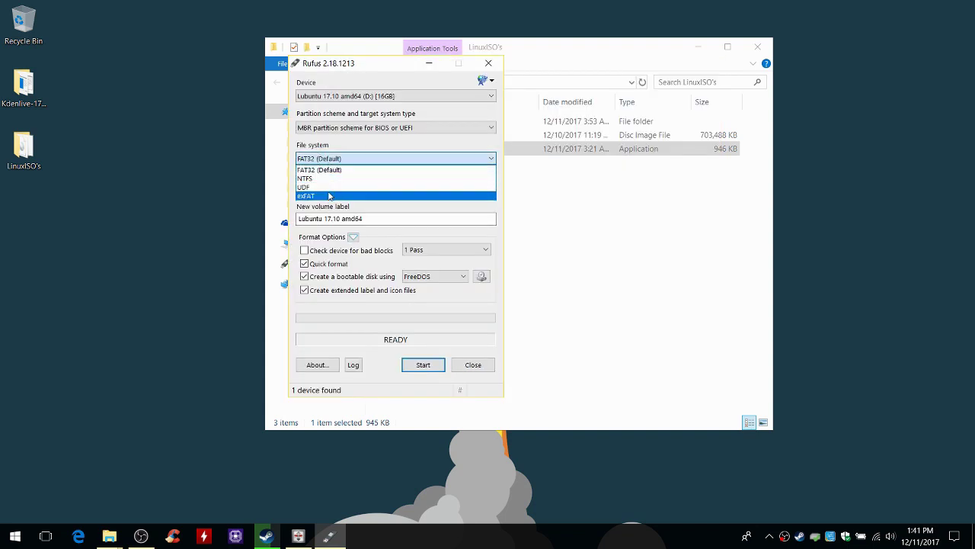
{"action": "left_click", "coordinate": [355, 159]}
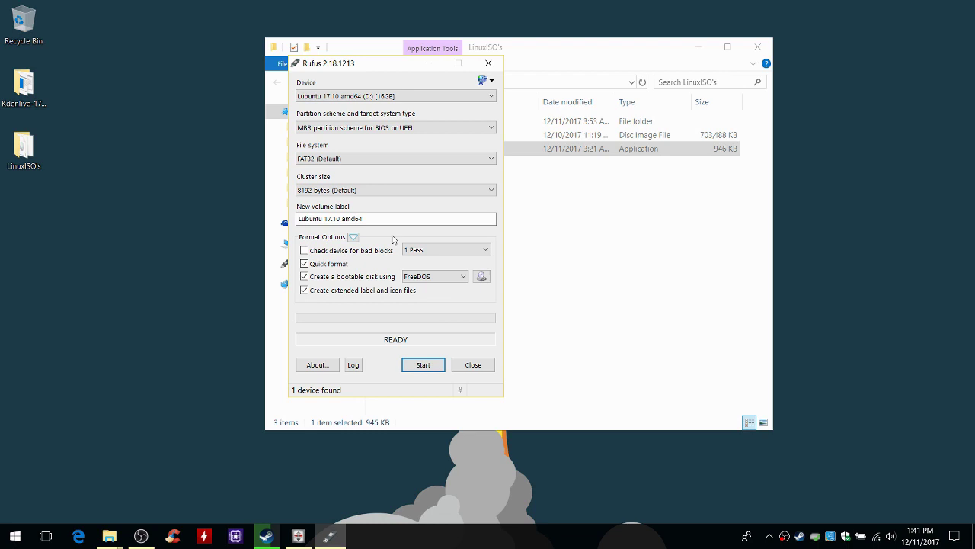
{"action": "left_click", "coordinate": [375, 196]}
{"action": "left_click", "coordinate": [375, 196]}
Load the lubuntu-17.10-alternate-amd64 disc image from the LinuxISO's folder as the source for the bootable disk
{"action": "left_click", "coordinate": [482, 278]}
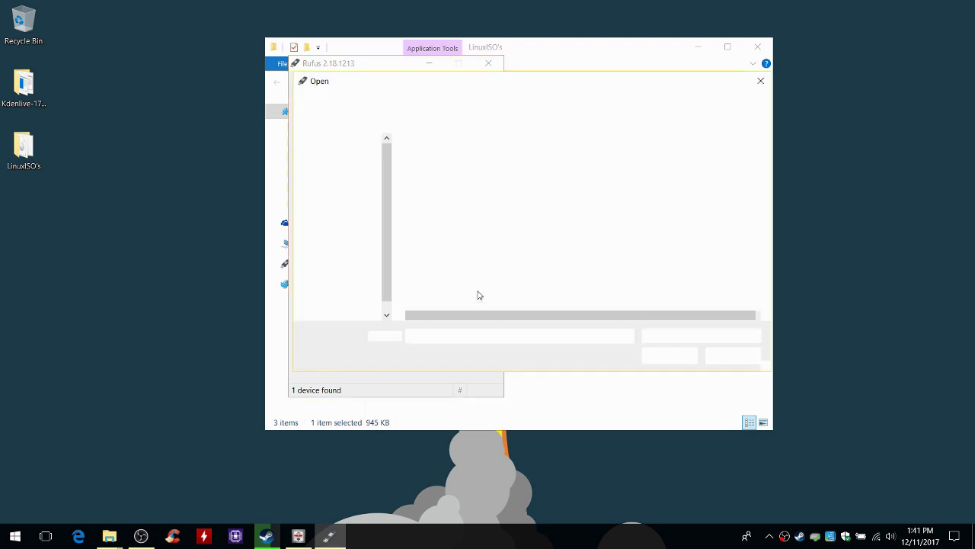
{"action": "left_click", "coordinate": [429, 176]}
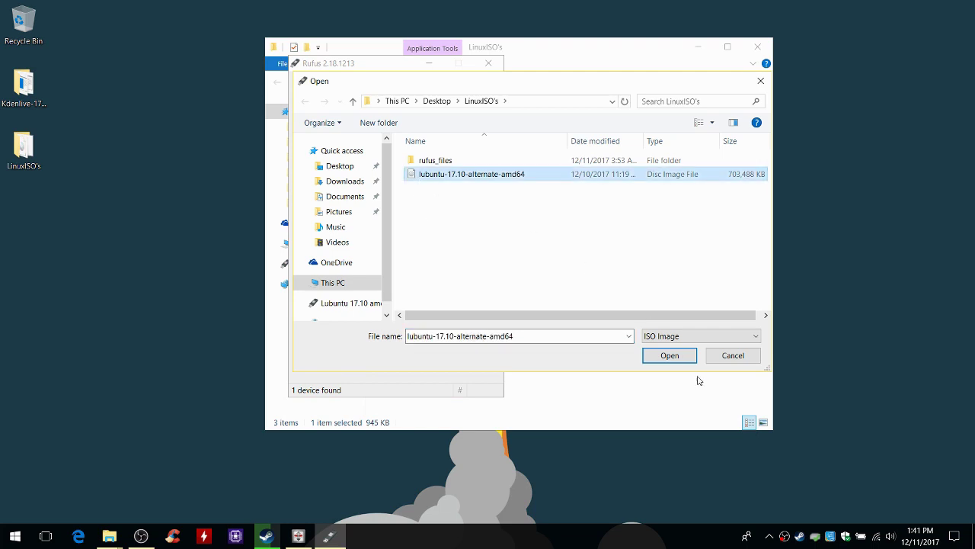
{"action": "left_click", "coordinate": [669, 357]}
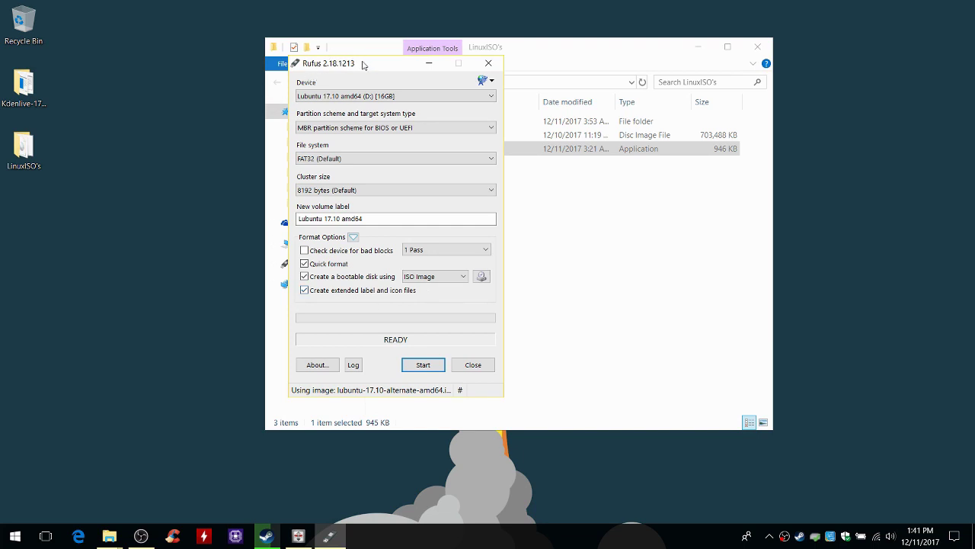
Reposition the Rufus window, and close both Rufus and the LinuxISO's folder window
{"action": "left_click_drag", "start_coordinate": [362, 64], "coordinate": [688, 52]}
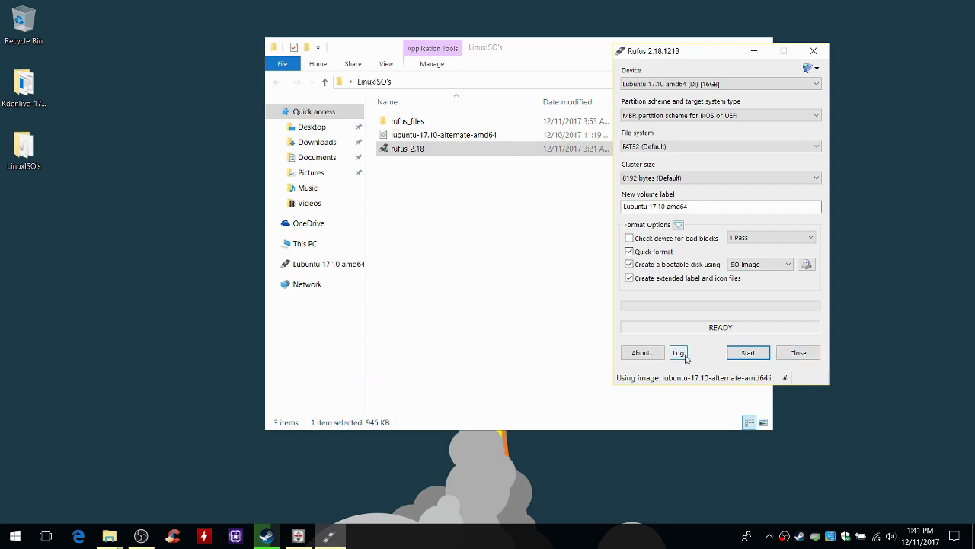
{"action": "left_click_drag", "start_coordinate": [708, 55], "coordinate": [466, 80]}
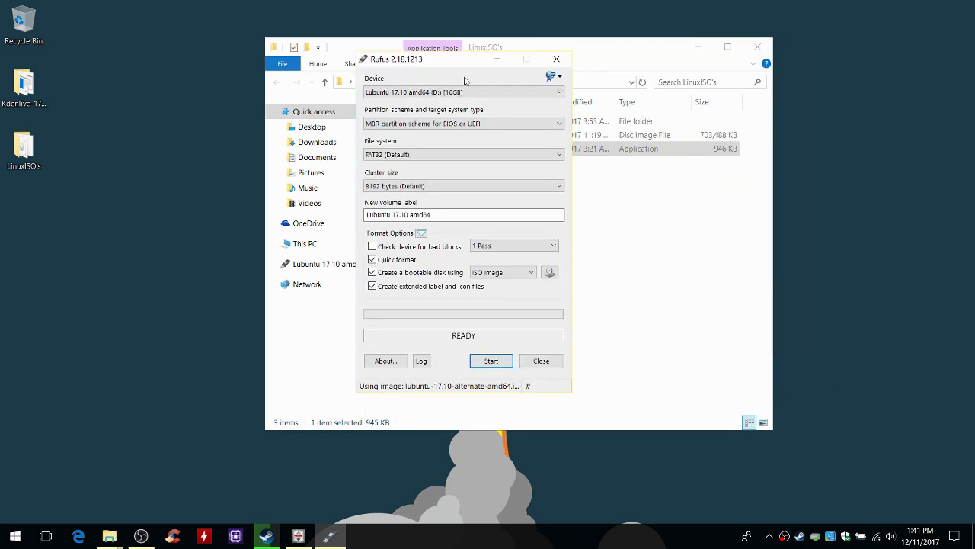
{"action": "left_click", "coordinate": [555, 368]}
{"action": "left_click", "coordinate": [760, 48]}
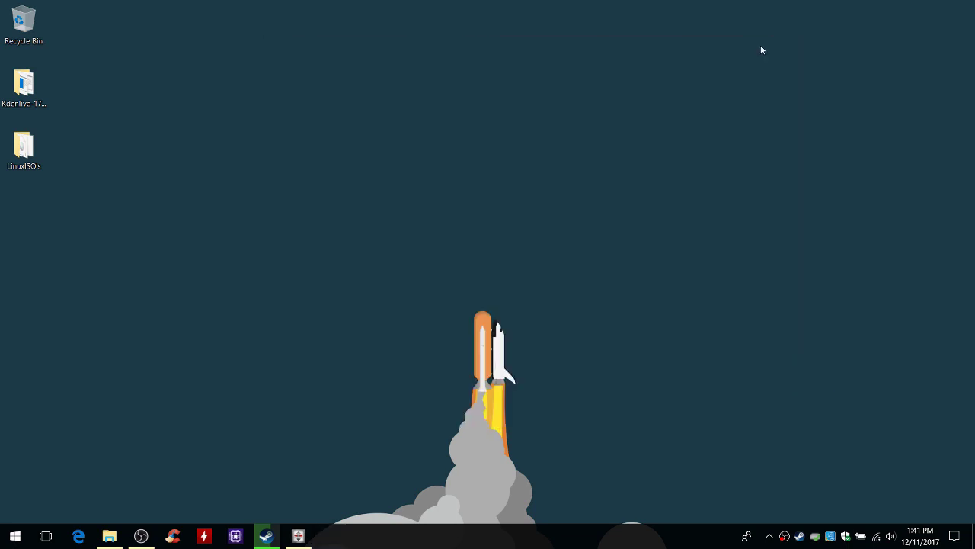
Move the USB device icon out of the hidden notification icons onto the taskbar, and clear the selection of desktop icons
{"action": "left_click", "coordinate": [769, 537]}
{"action": "left_click_drag", "start_coordinate": [770, 510], "coordinate": [765, 537]}
{"action": "key", "text": "ctrl+a"}
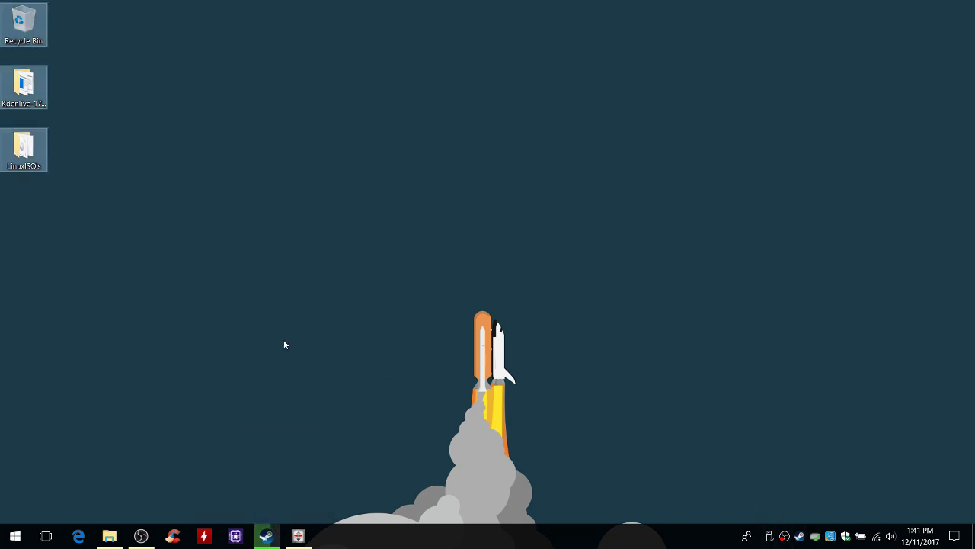
{"action": "left_click", "coordinate": [76, 242]}
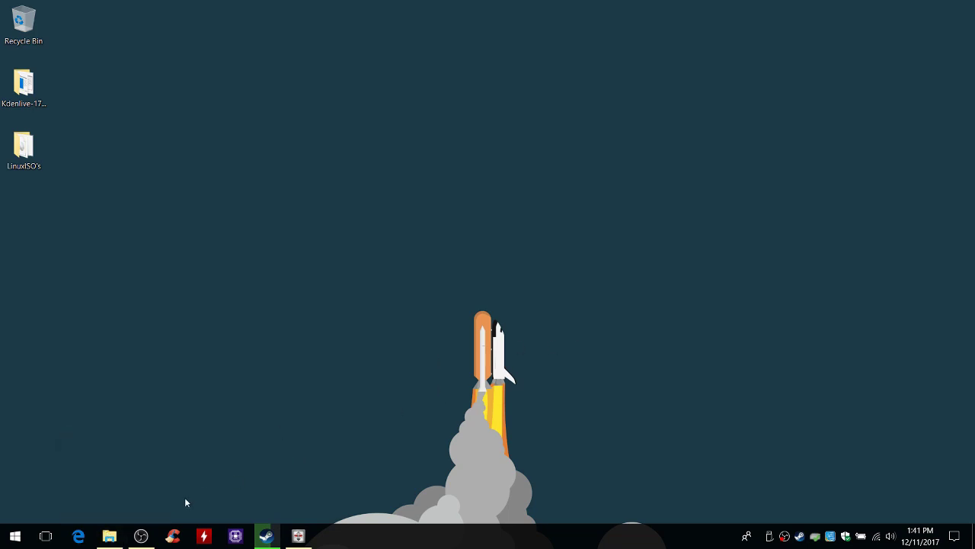
Bring up the OBS Videos folder to check the recorded files, and minimize it again
{"action": "left_click", "coordinate": [115, 537]}
{"action": "left_click", "coordinate": [116, 536]}
{"action": "left_click", "coordinate": [118, 538]}
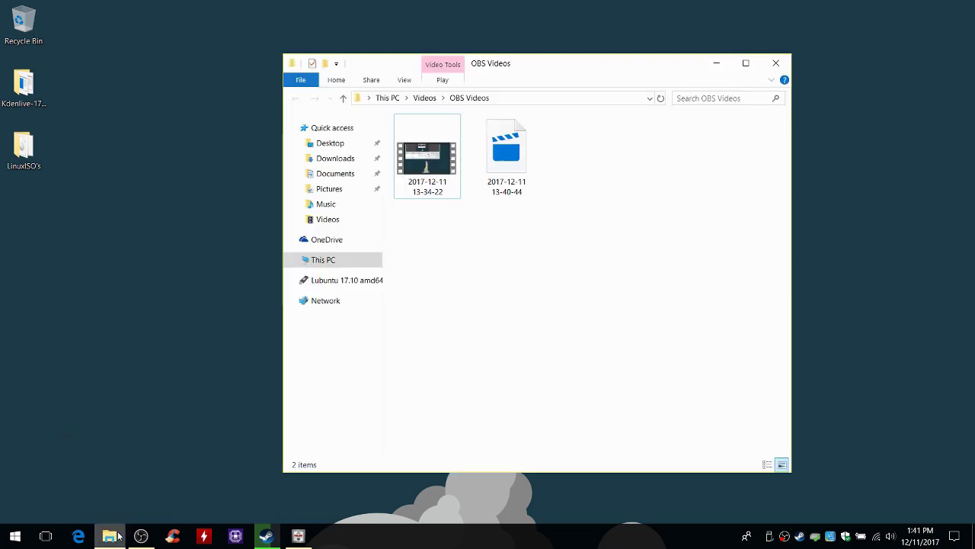
{"action": "left_click", "coordinate": [717, 64]}
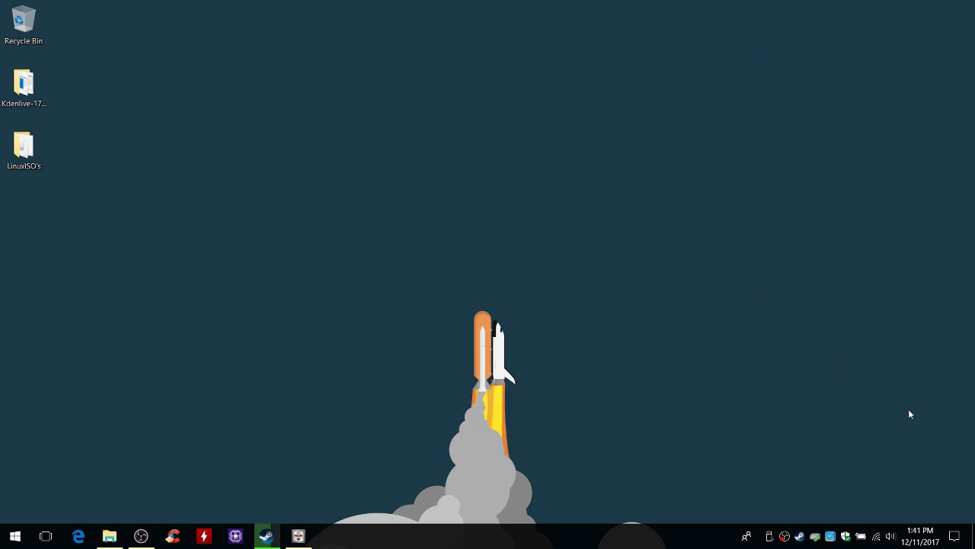
Open the OBS options that include stopping the recording
{"action": "right_click", "coordinate": [790, 540]}
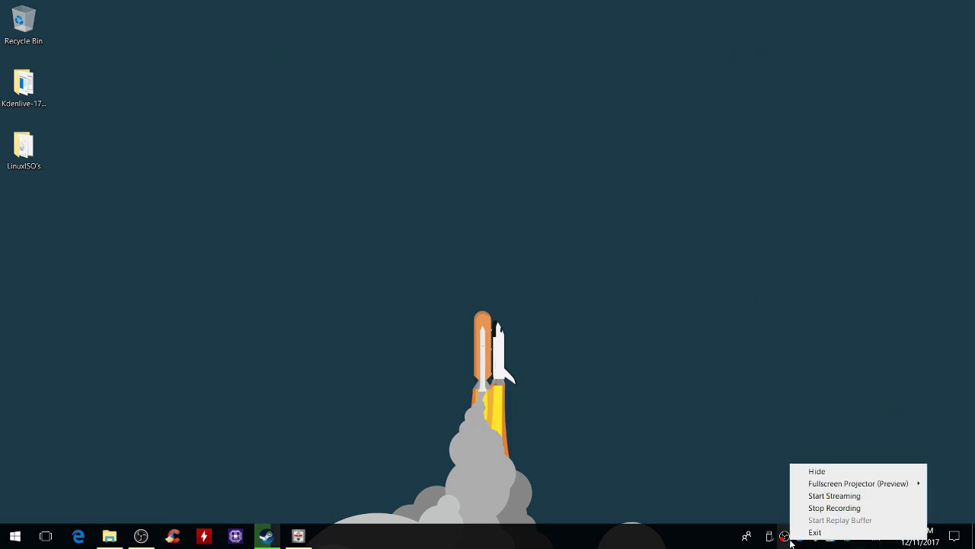